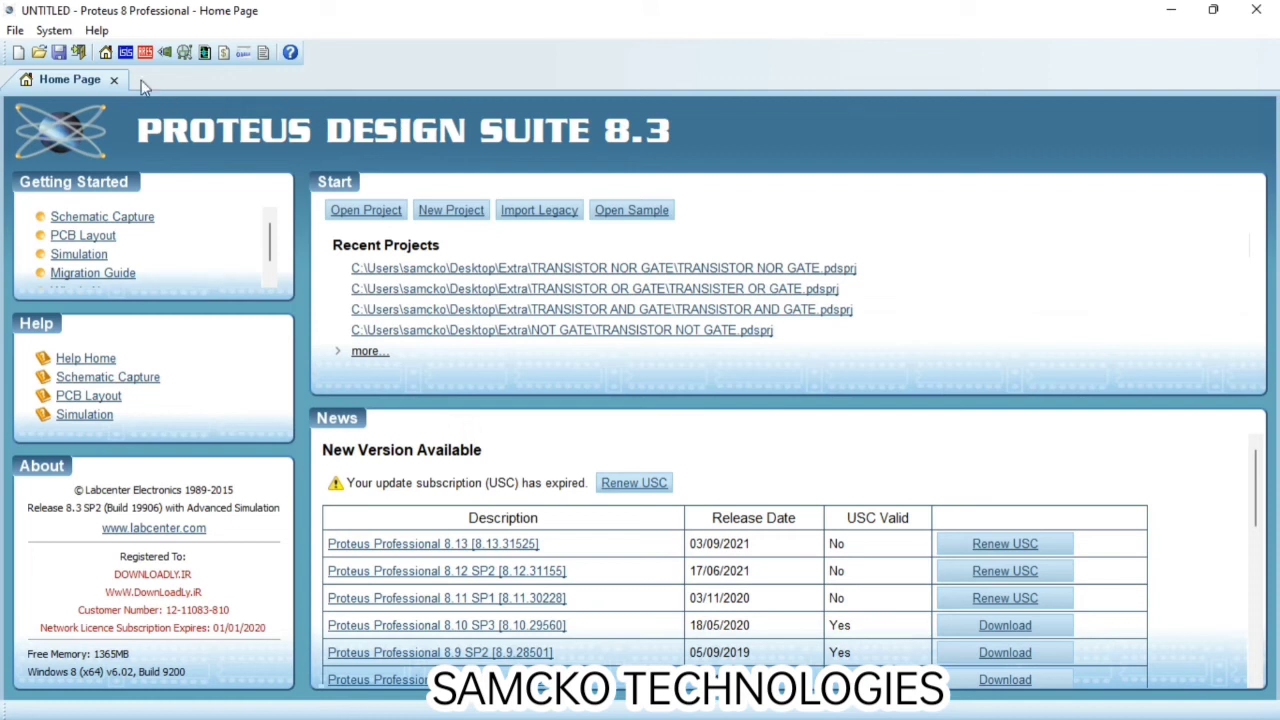
- Open the schematic editor and add the BC548 NPN transistor from the BIPOLAR library to the device list
left_click(126, 53)
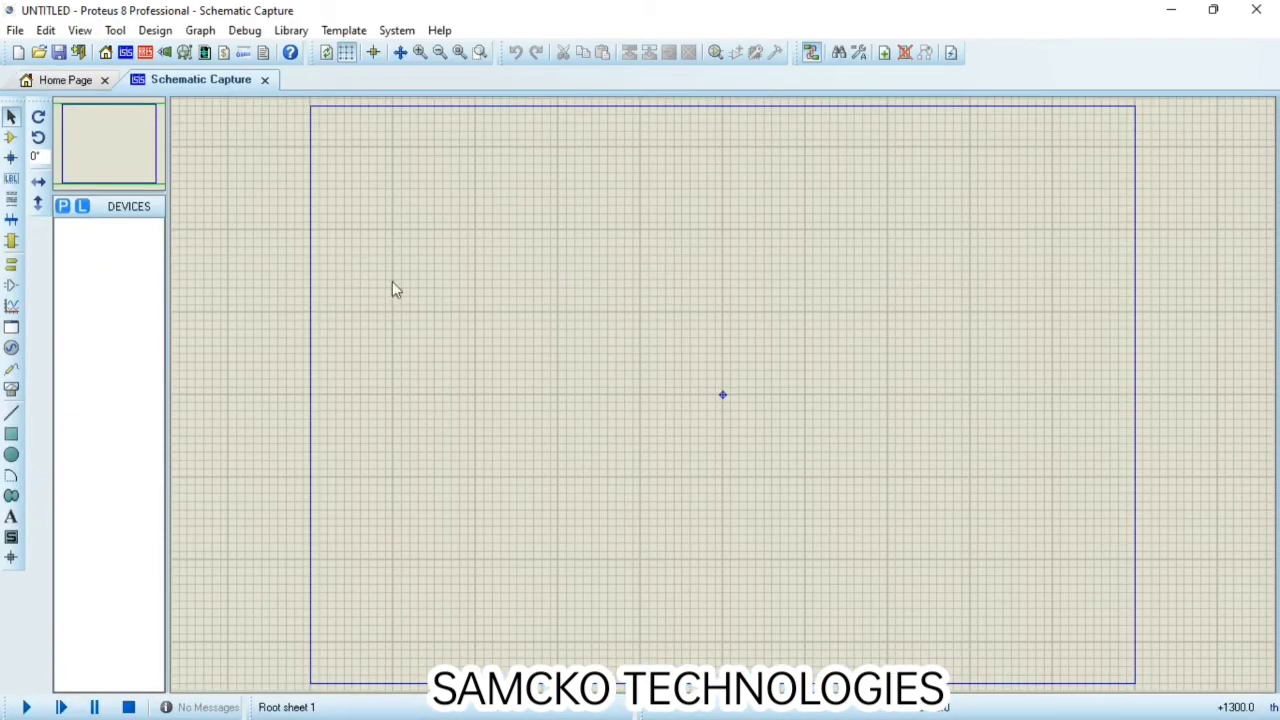
left_click(10, 143)
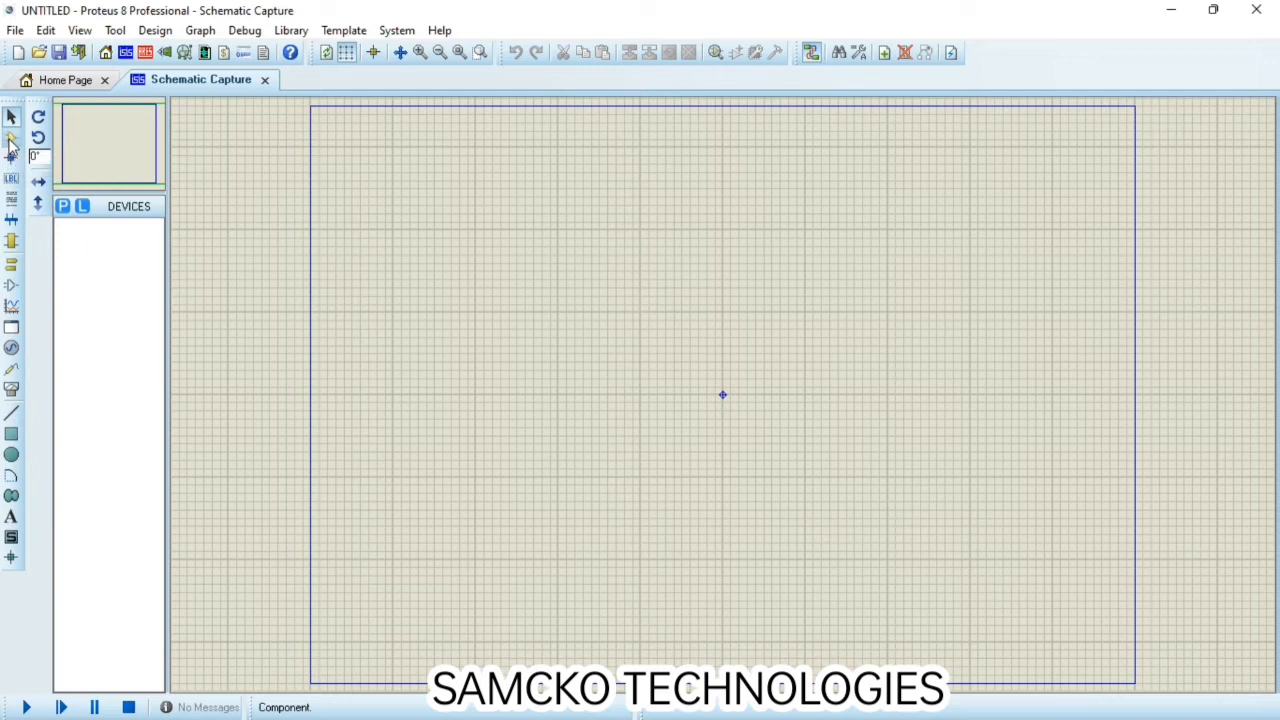
left_click(62, 206)
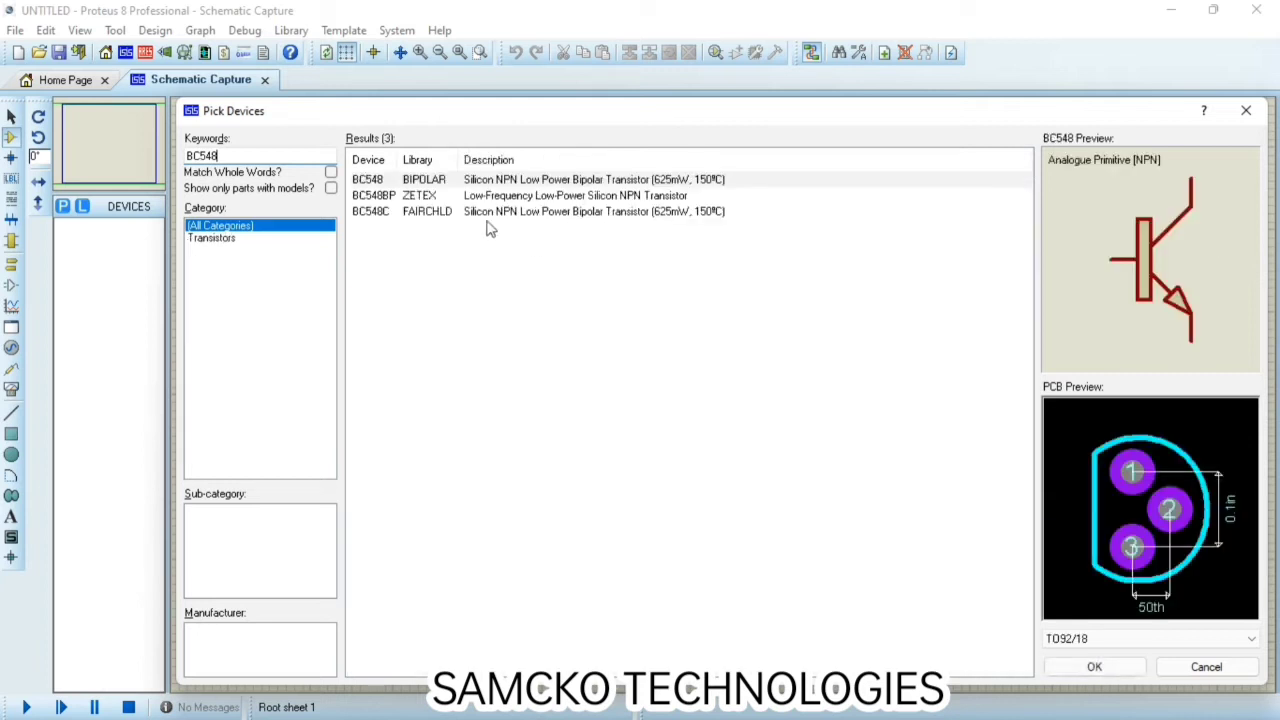
double_click(477, 183)
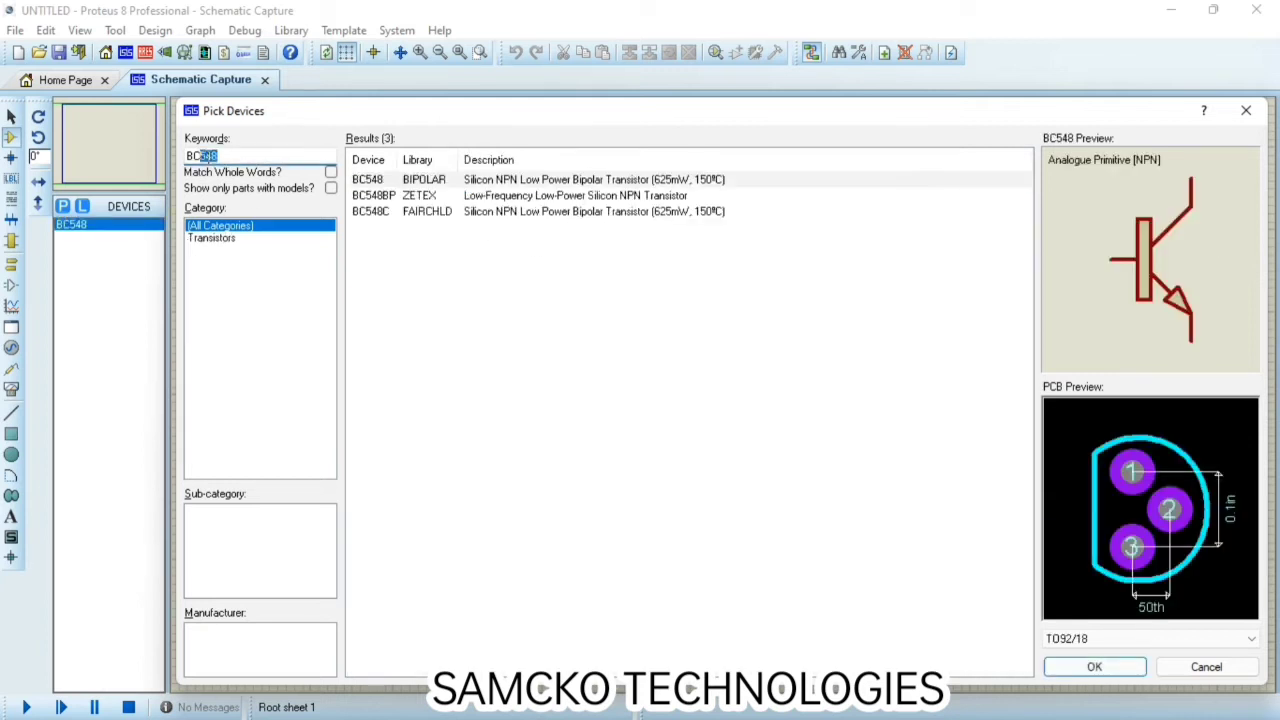
- Search the device library for RESISTOR and add the analog resistor primitive to the device list
type("RESIST")
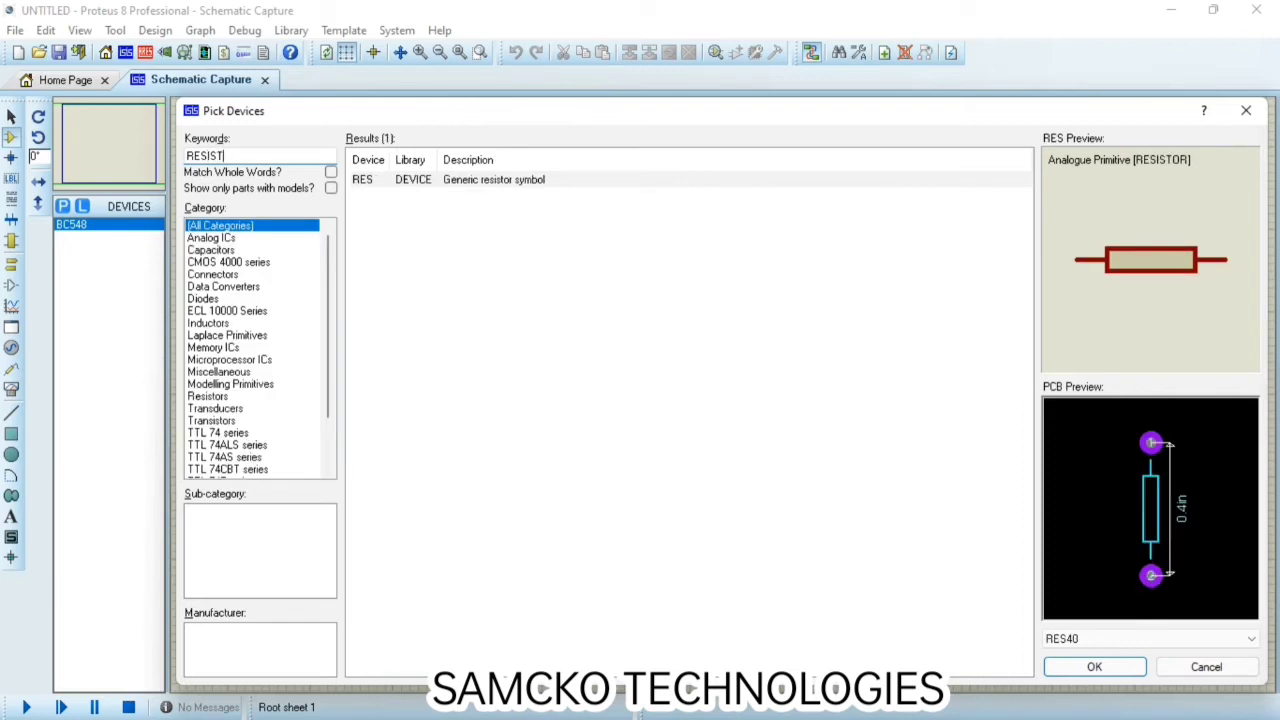
type("OR")
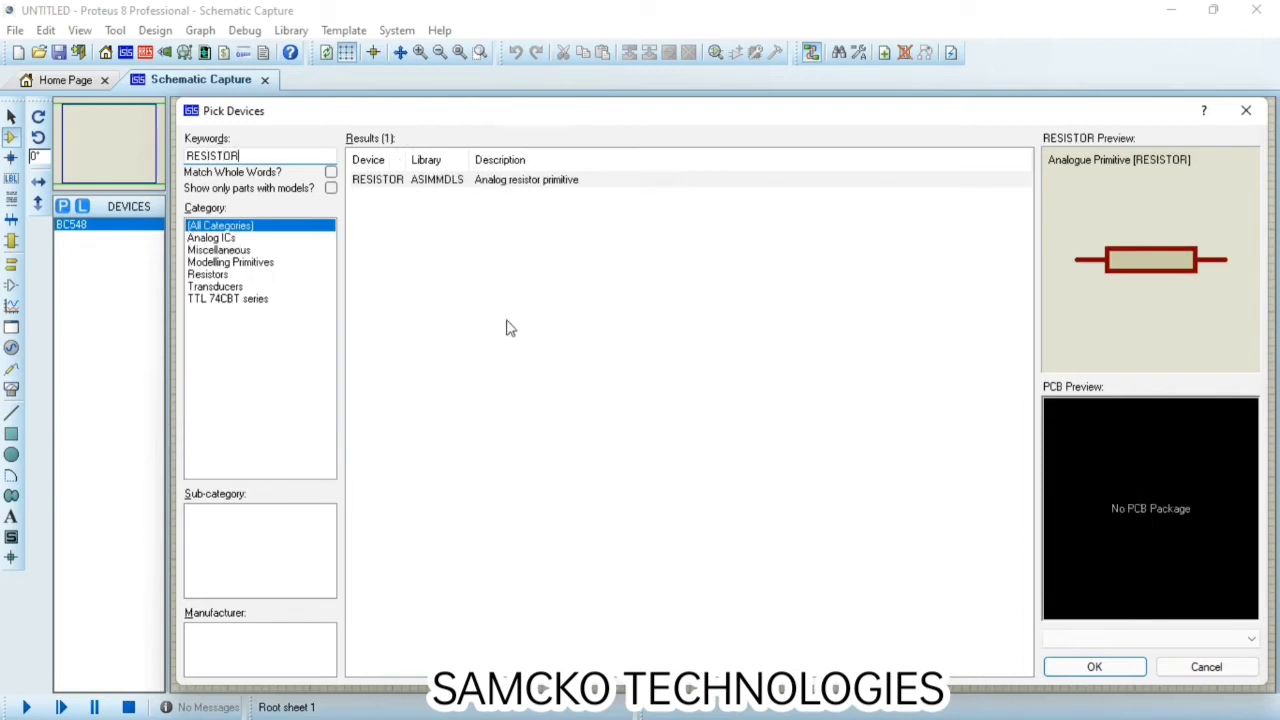
left_click(474, 182)
double_click(474, 182)
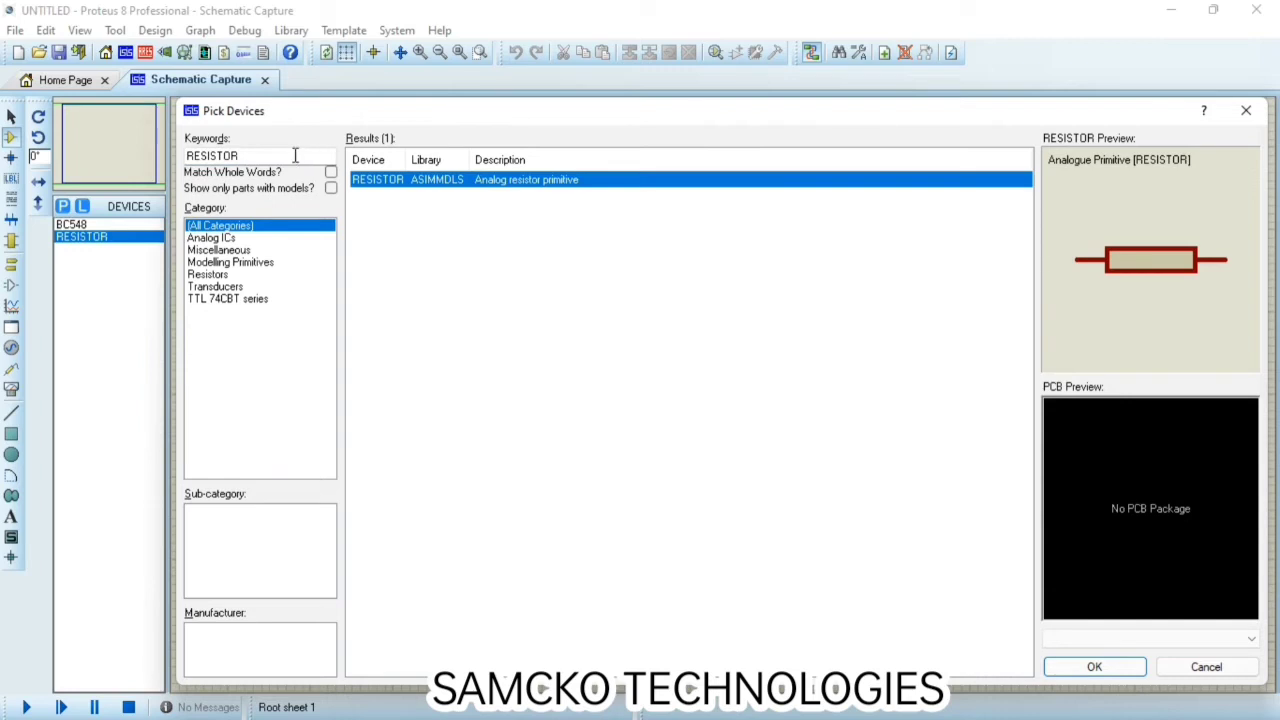
- Search the device library for LED and add the animated red/yellow LED-BIRY model to the device list
left_click_drag(300, 157, 100, 155)
type("LED")
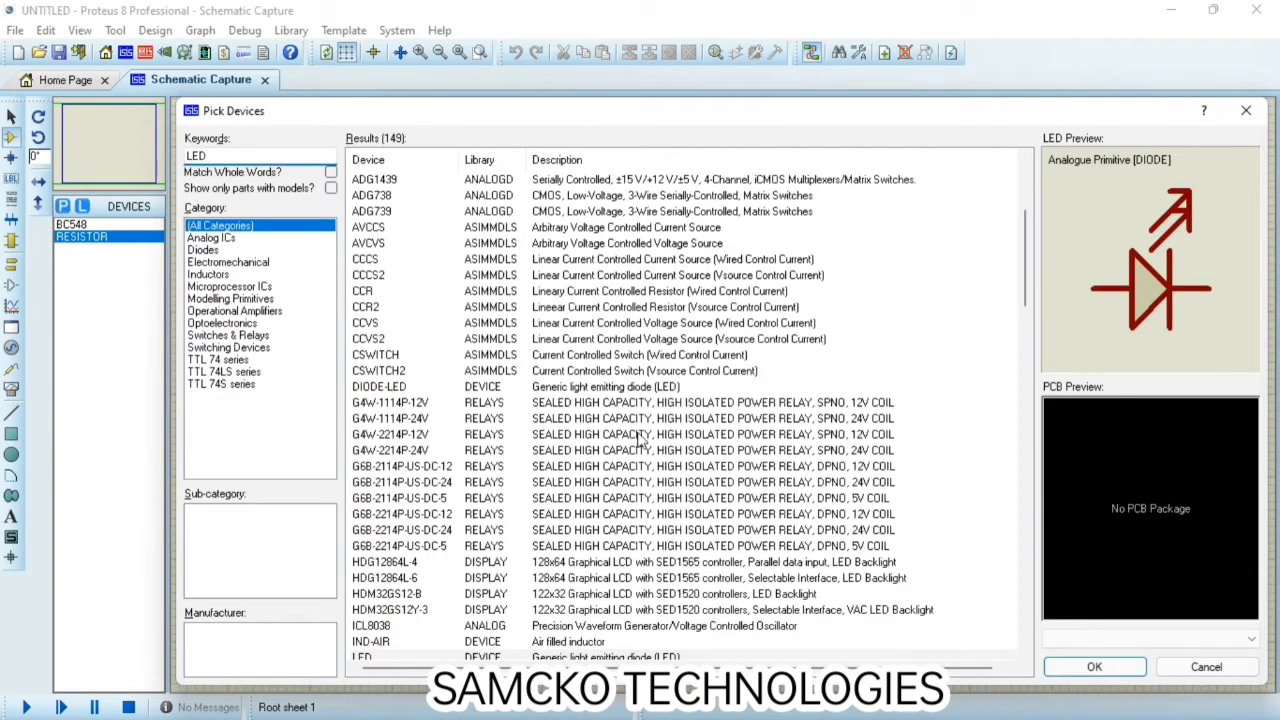
scroll(641, 487, "down", 6)
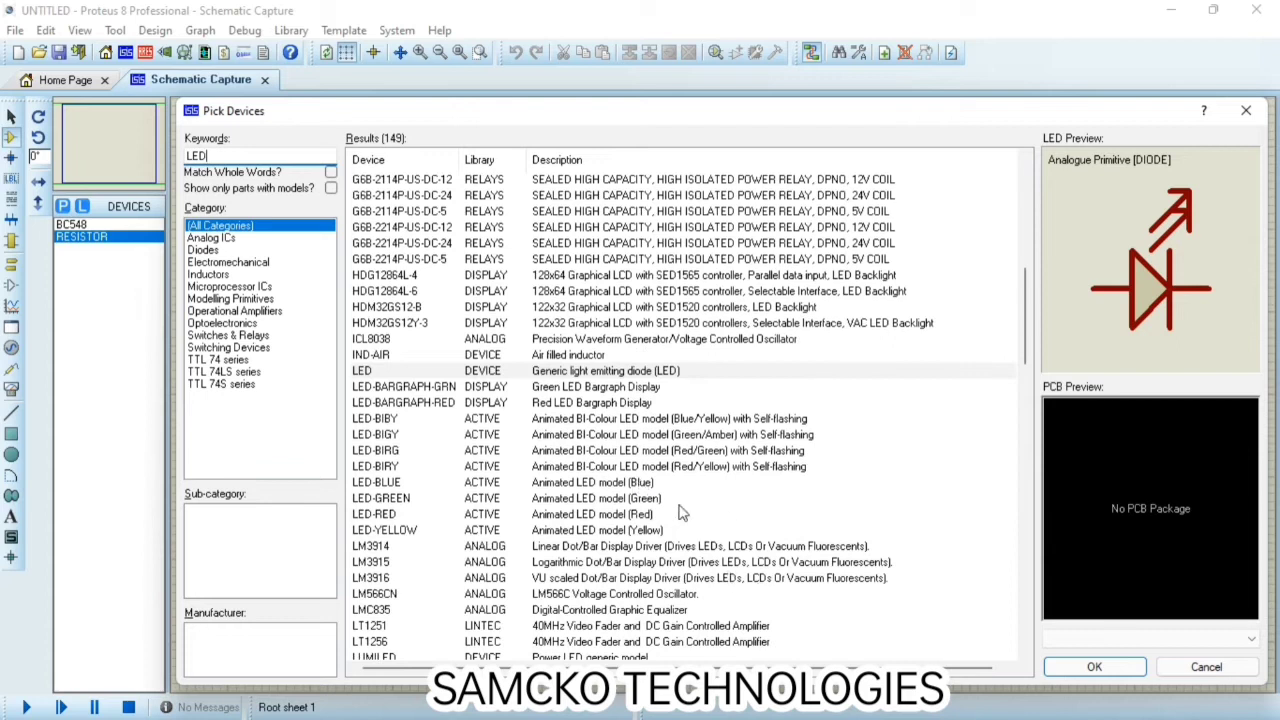
double_click(636, 474)
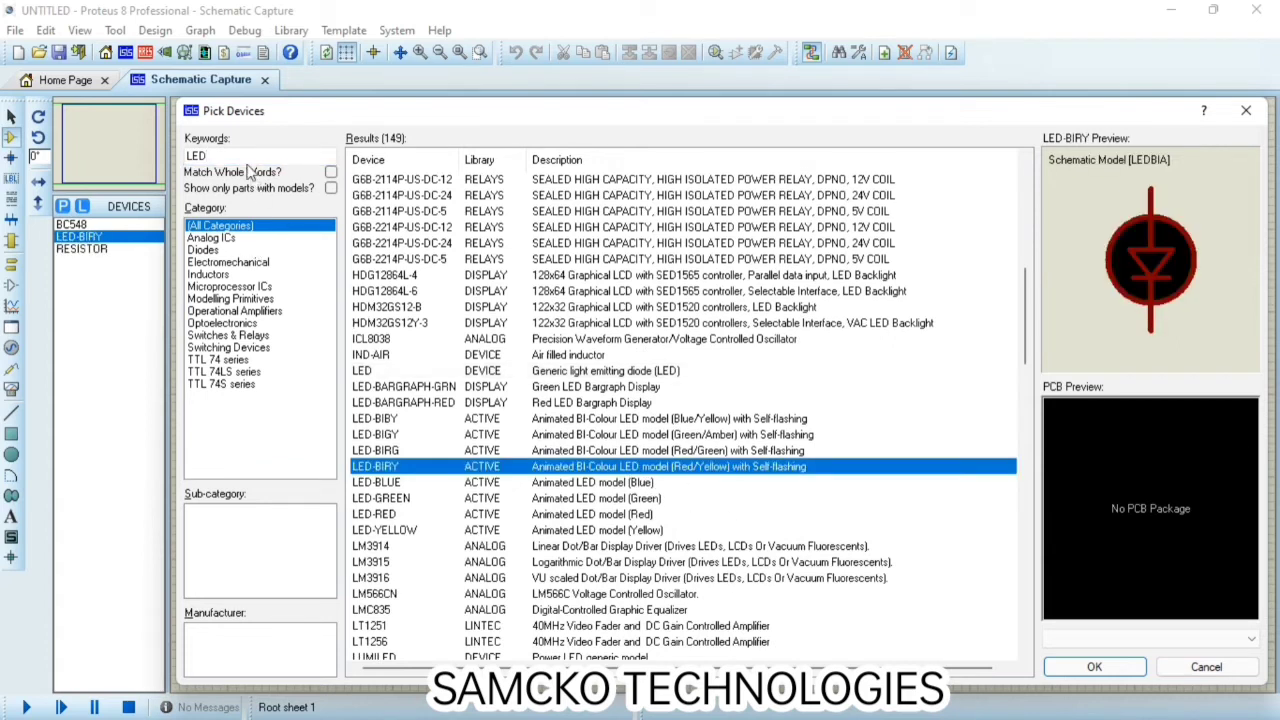
- Search for BUTTON, add the SPST push button to the device list, and close the device picker
left_click(195, 157)
type("B")
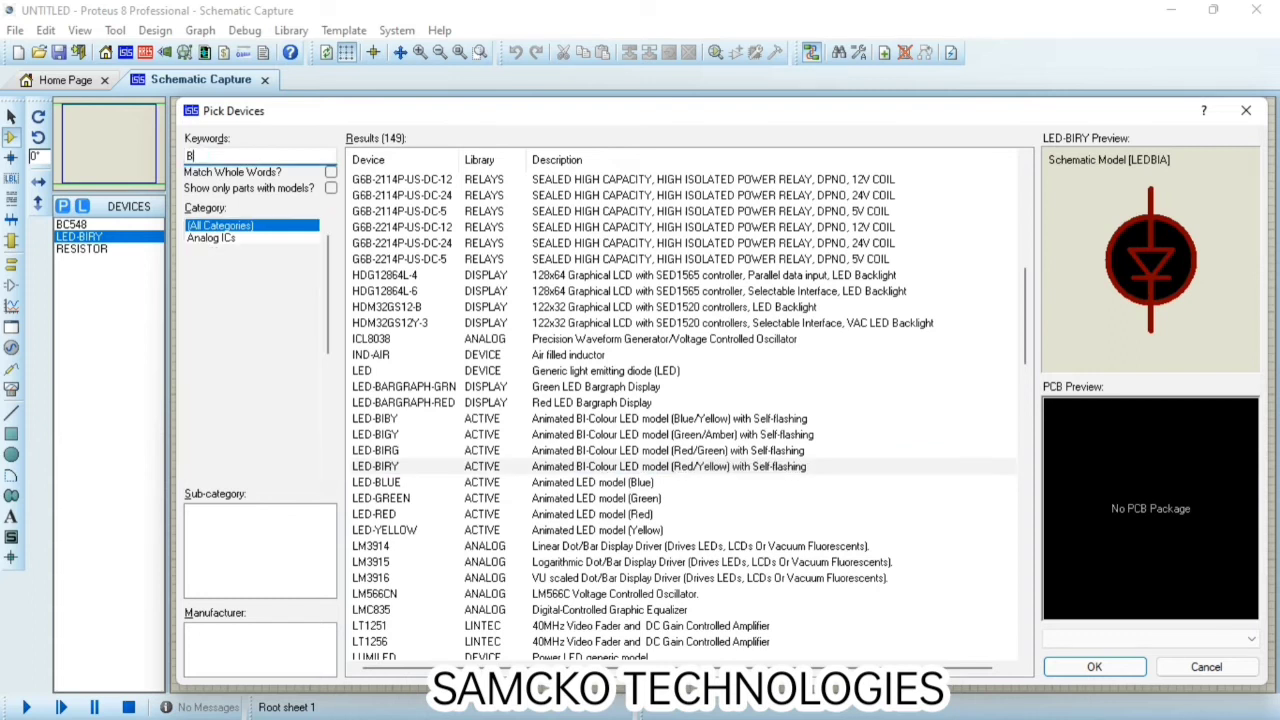
type("UTTON")
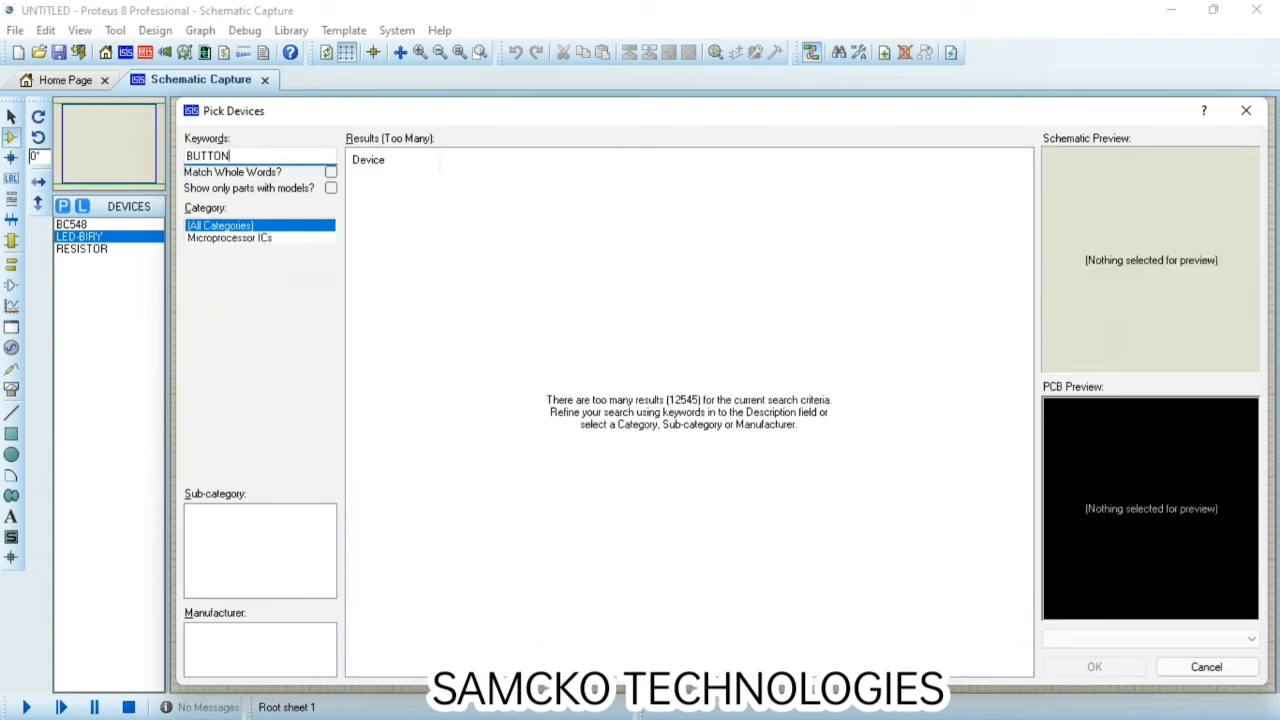
double_click(523, 181)
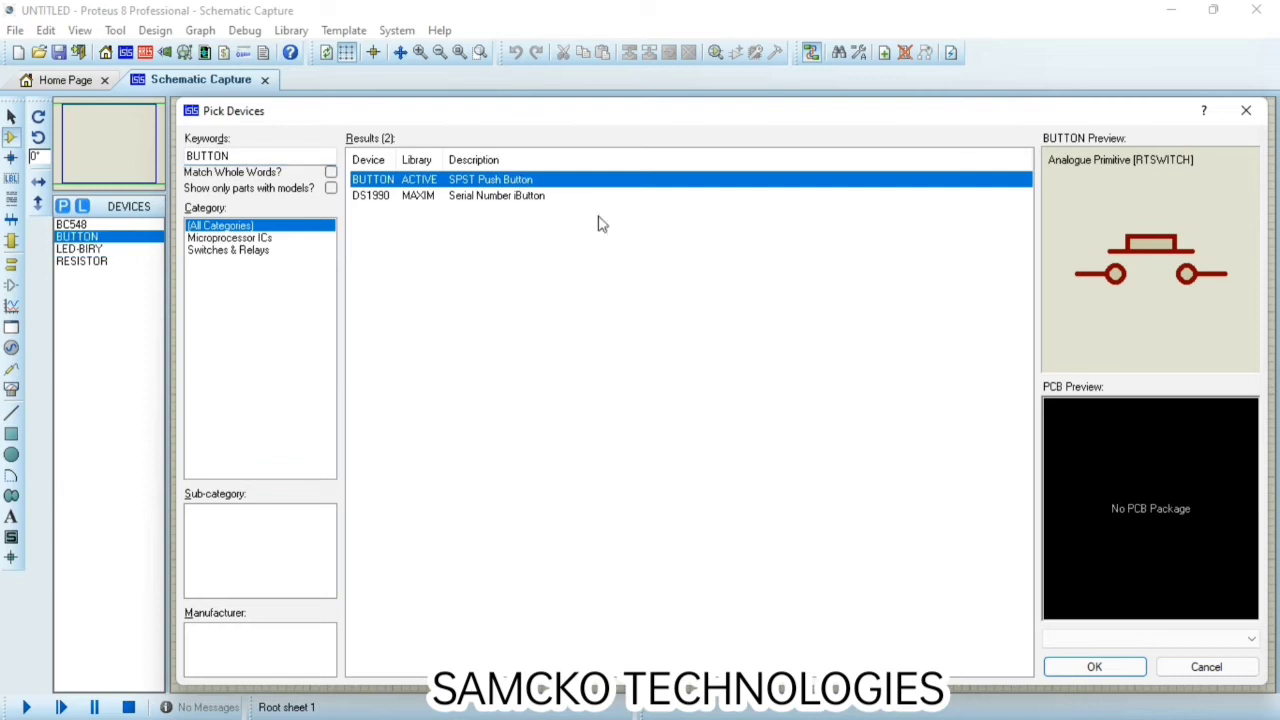
left_click(1244, 111)
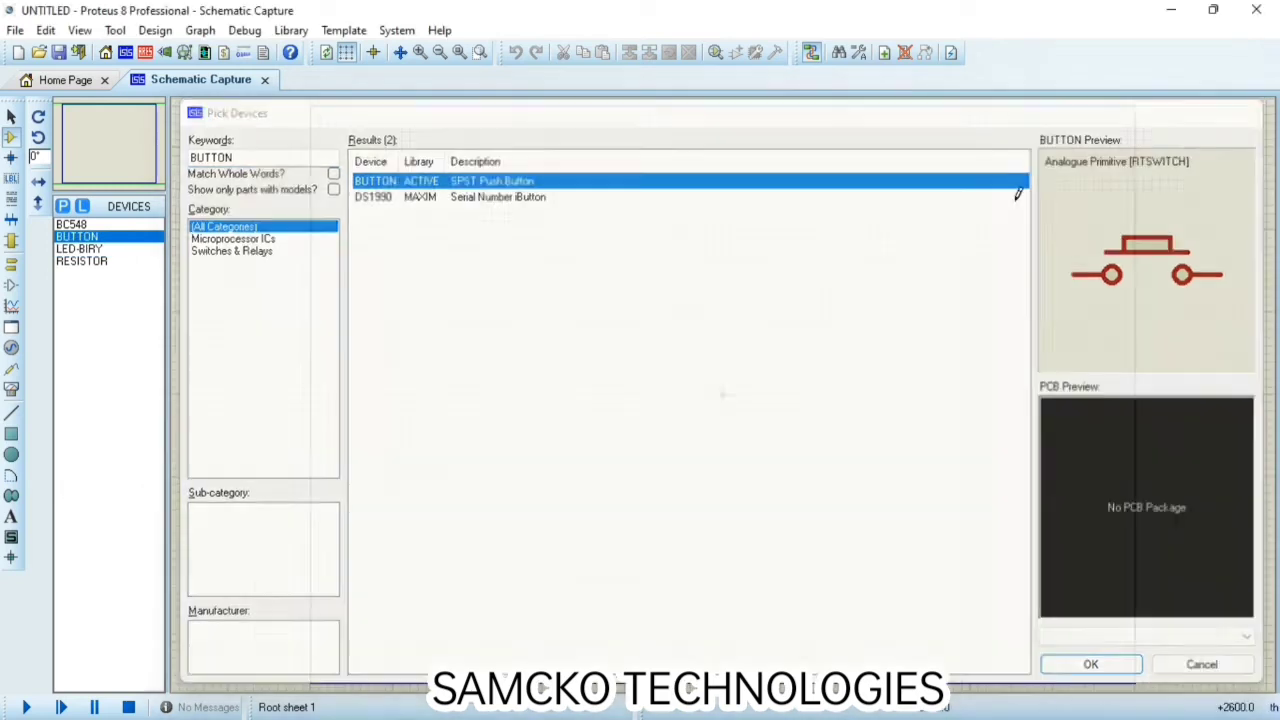
- Place two BC548 transistors on the sheet, one below the other
left_click(71, 224)
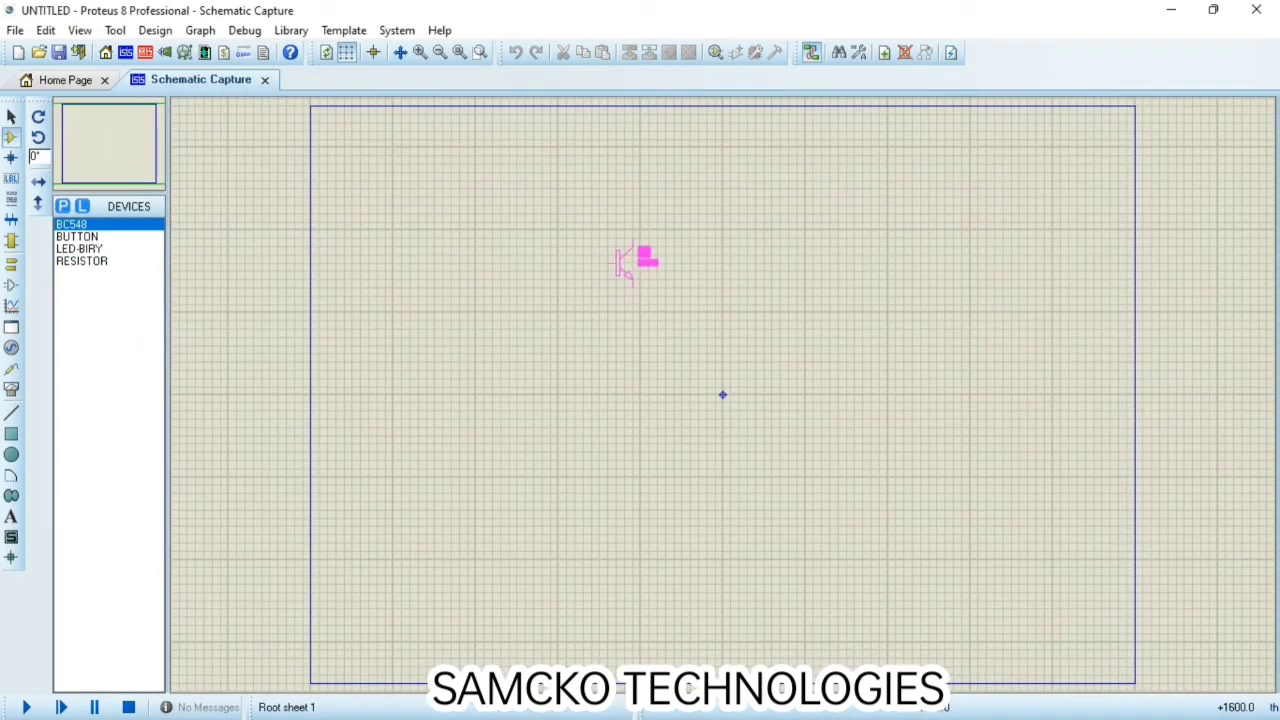
left_click(665, 296)
left_click(682, 415)
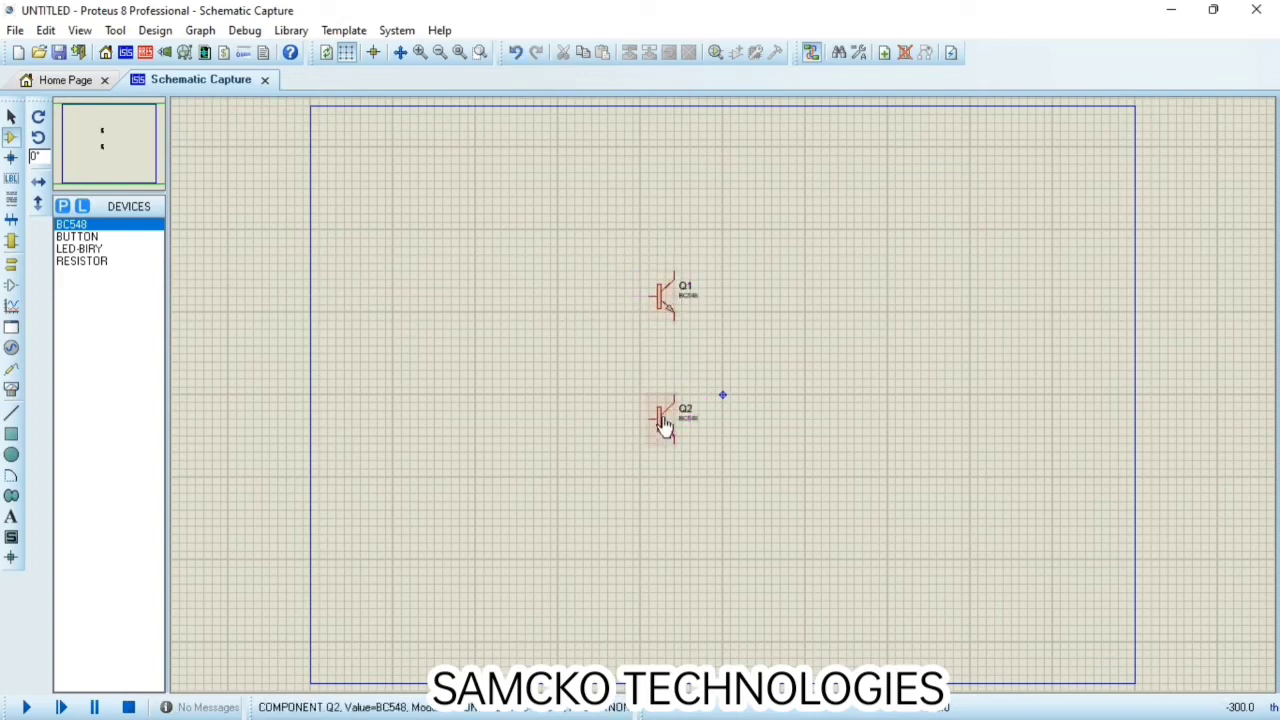
- Place one horizontal resistor to the left of each transistor, level with its base
left_click(90, 261)
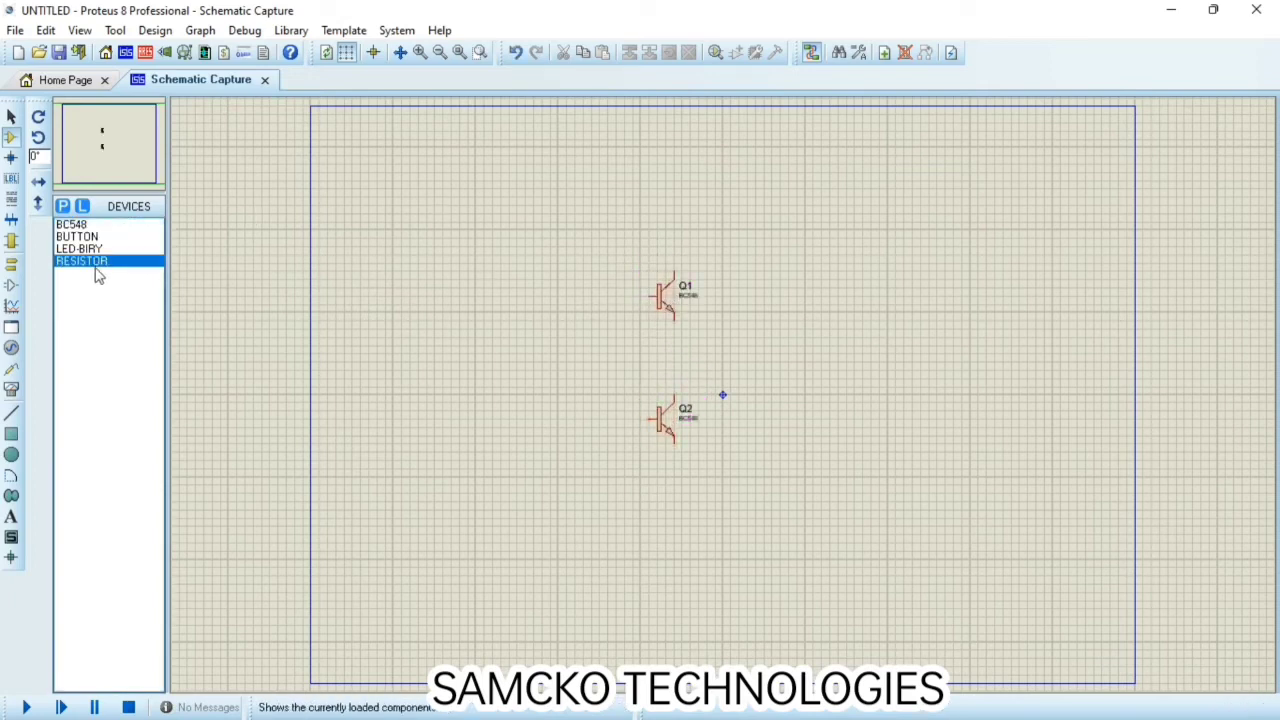
left_click(556, 290)
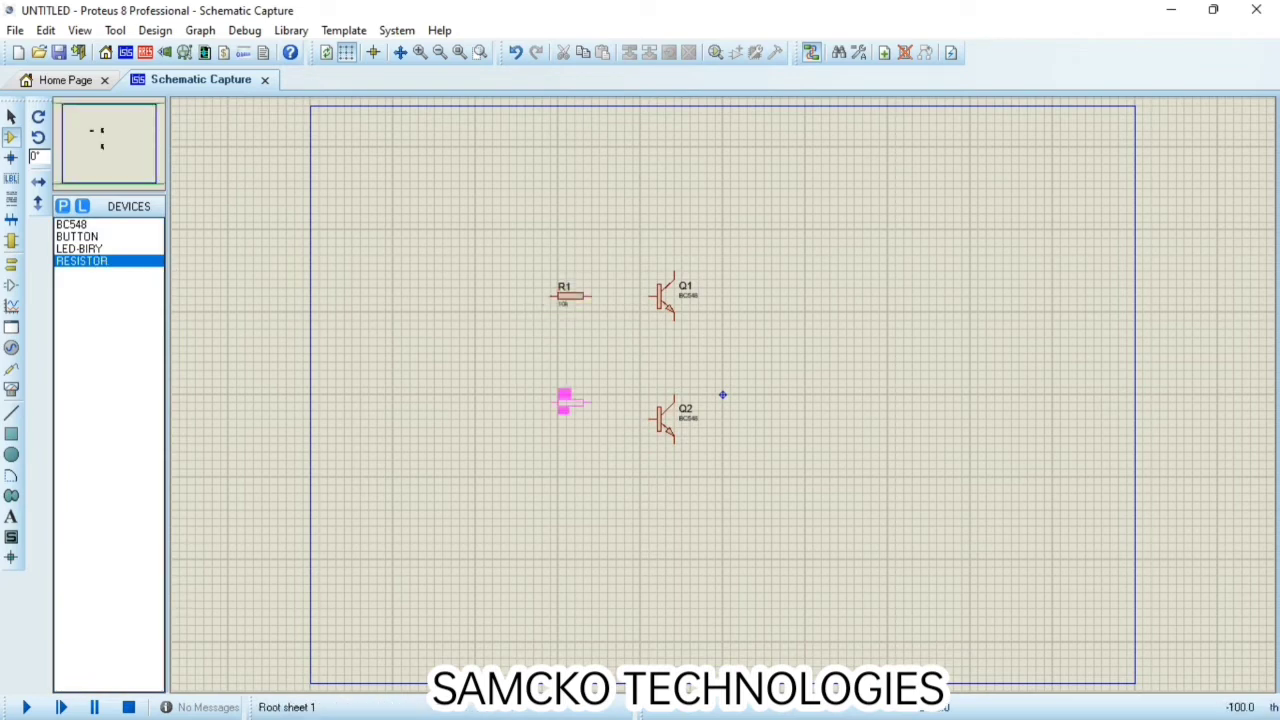
left_click(578, 418)
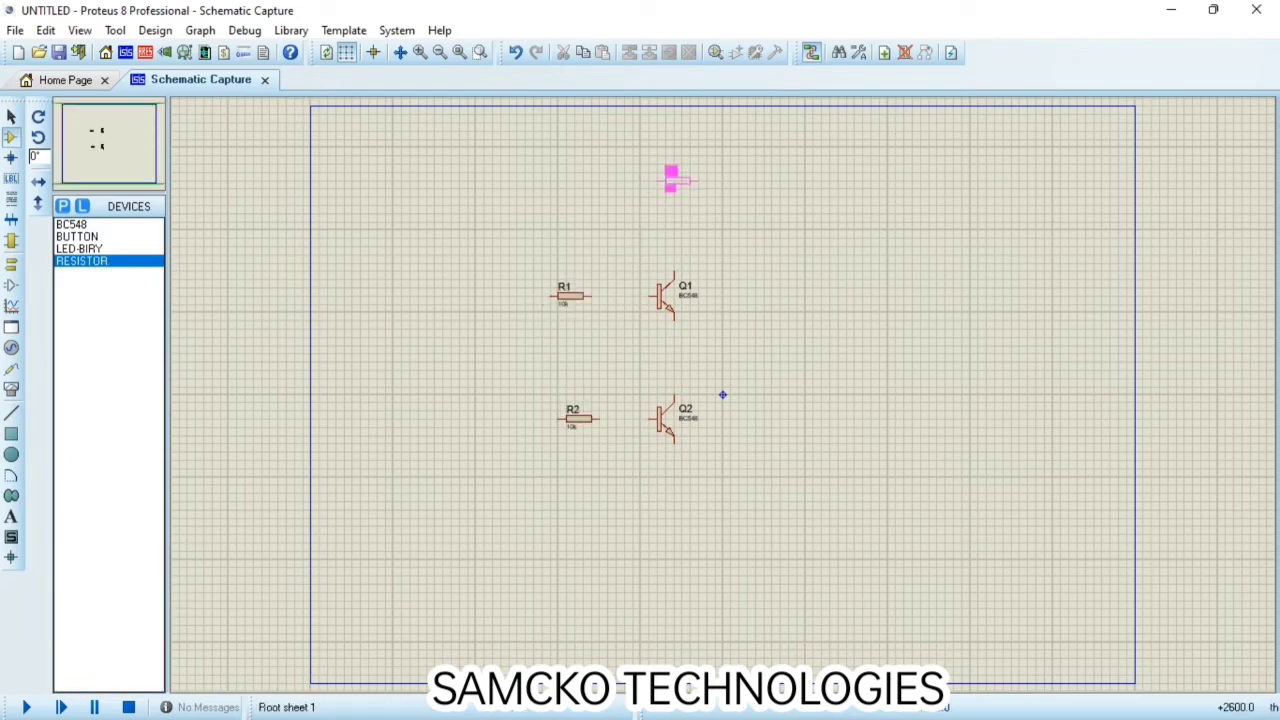
- Place a third resistor above Q1, rotate it clockwise to vertical, and wire it to Q1's collector
left_click(663, 170)
right_click(681, 168)
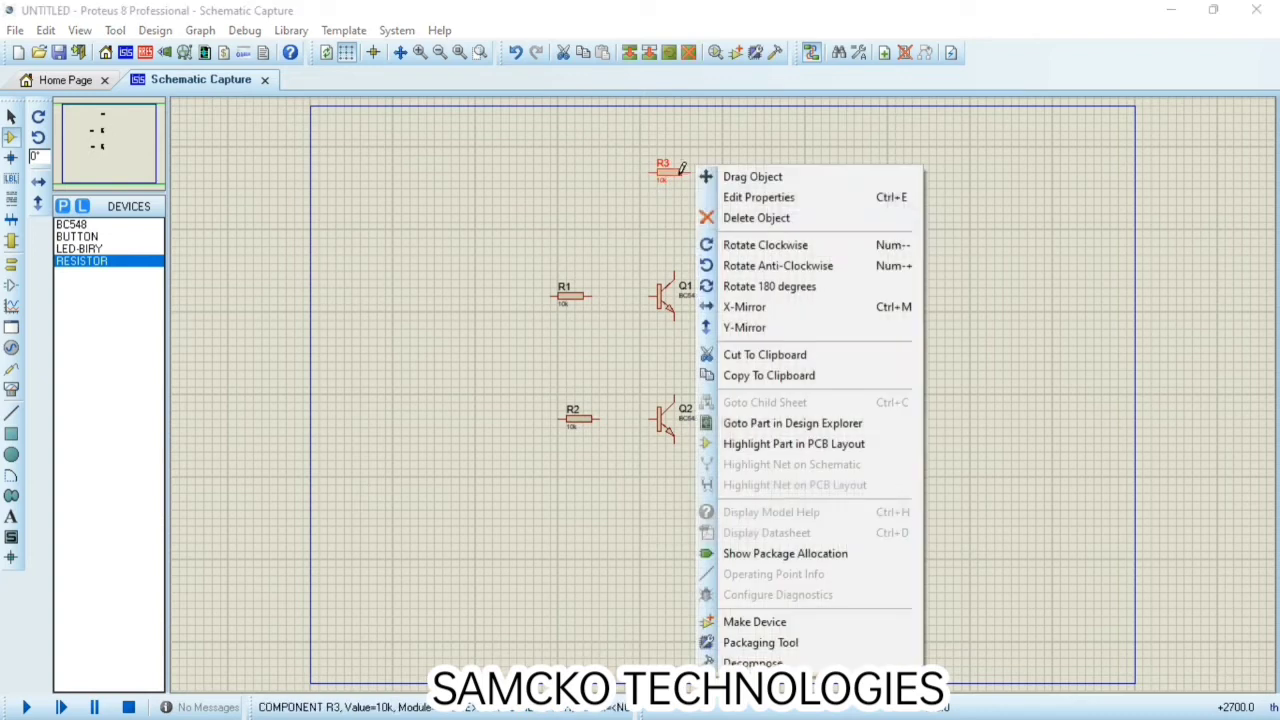
left_click(722, 245)
left_click(676, 184)
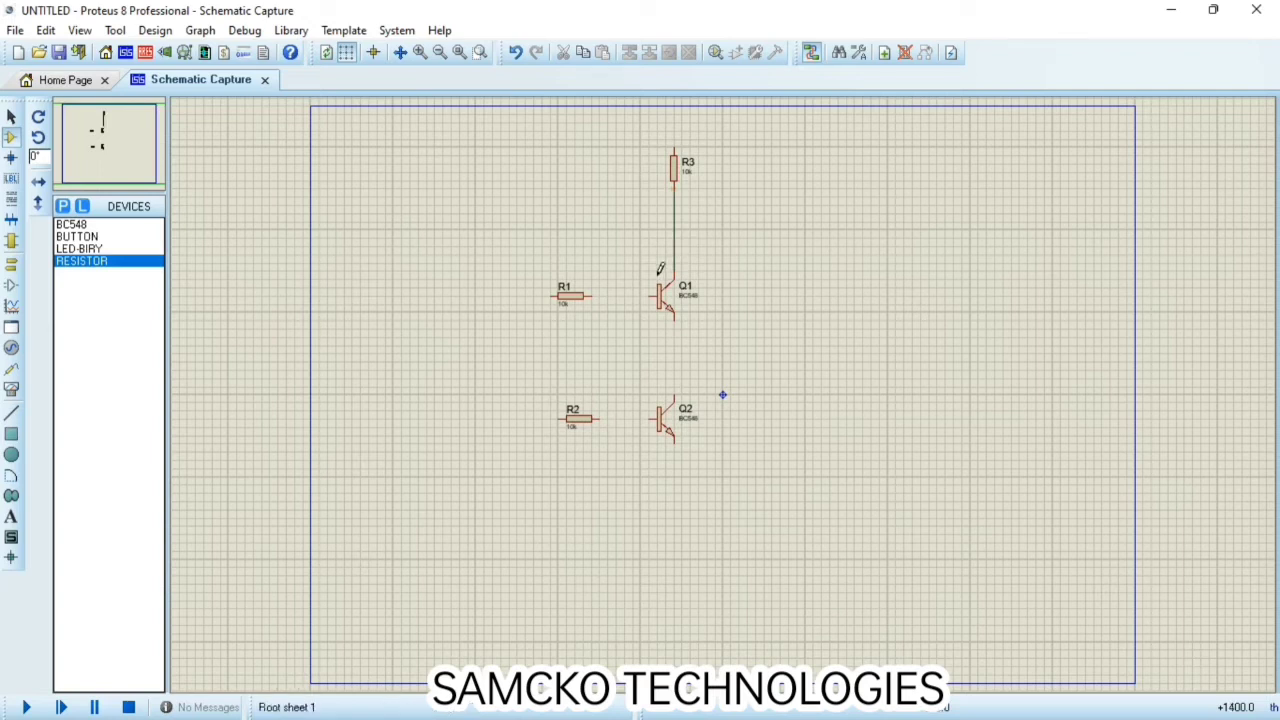
- Wire the base of Q1 to R1 and the base of Q2 to R2
left_click(652, 289)
left_click(590, 296)
left_click(648, 417)
left_click(593, 418)
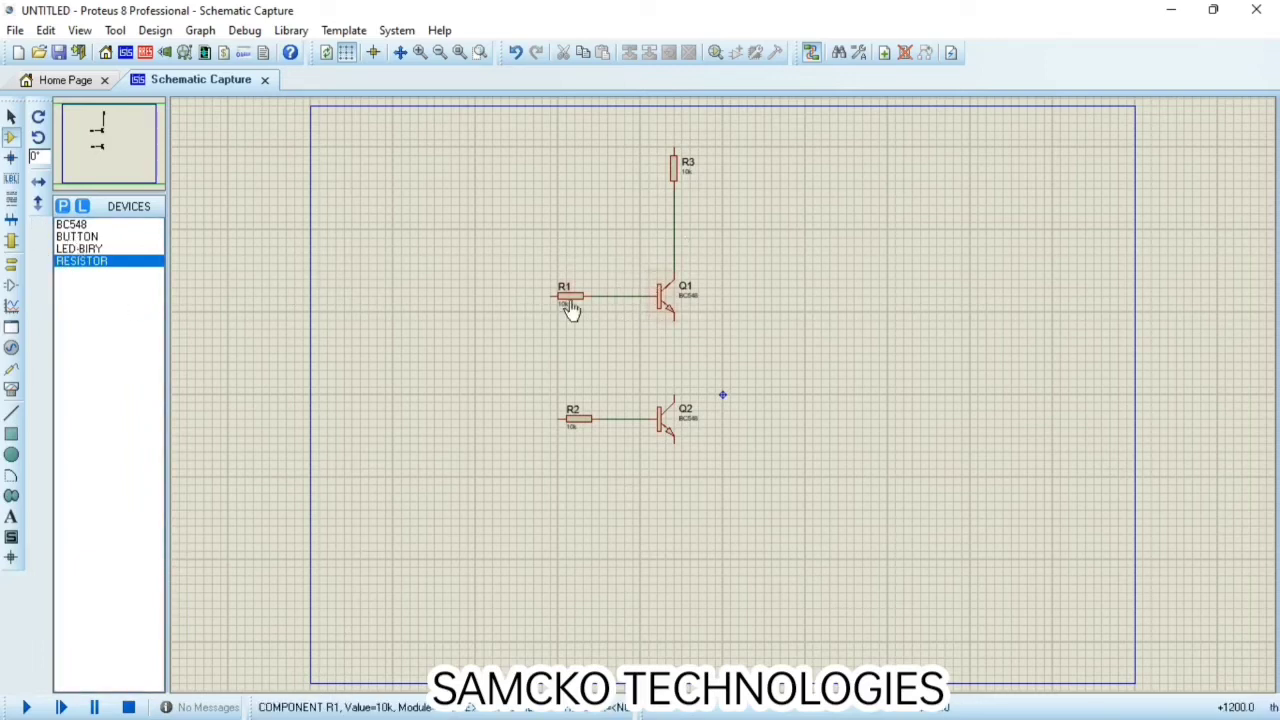
- Place two push buttons, one to the left of R1 and one to the left of R2
left_click(78, 237)
left_click(466, 291)
left_click(470, 292)
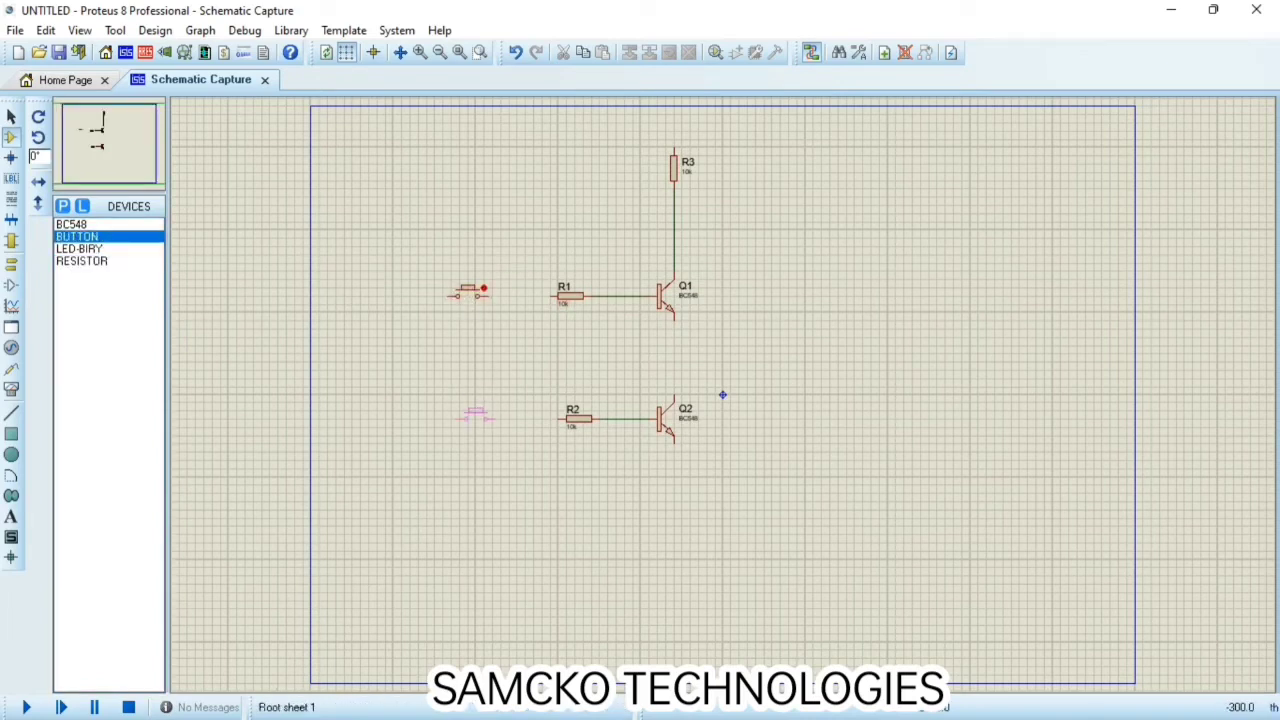
left_click(476, 413)
- Wire the upper push button to R1 and the lower push button to R2
left_click(489, 295)
left_click(553, 295)
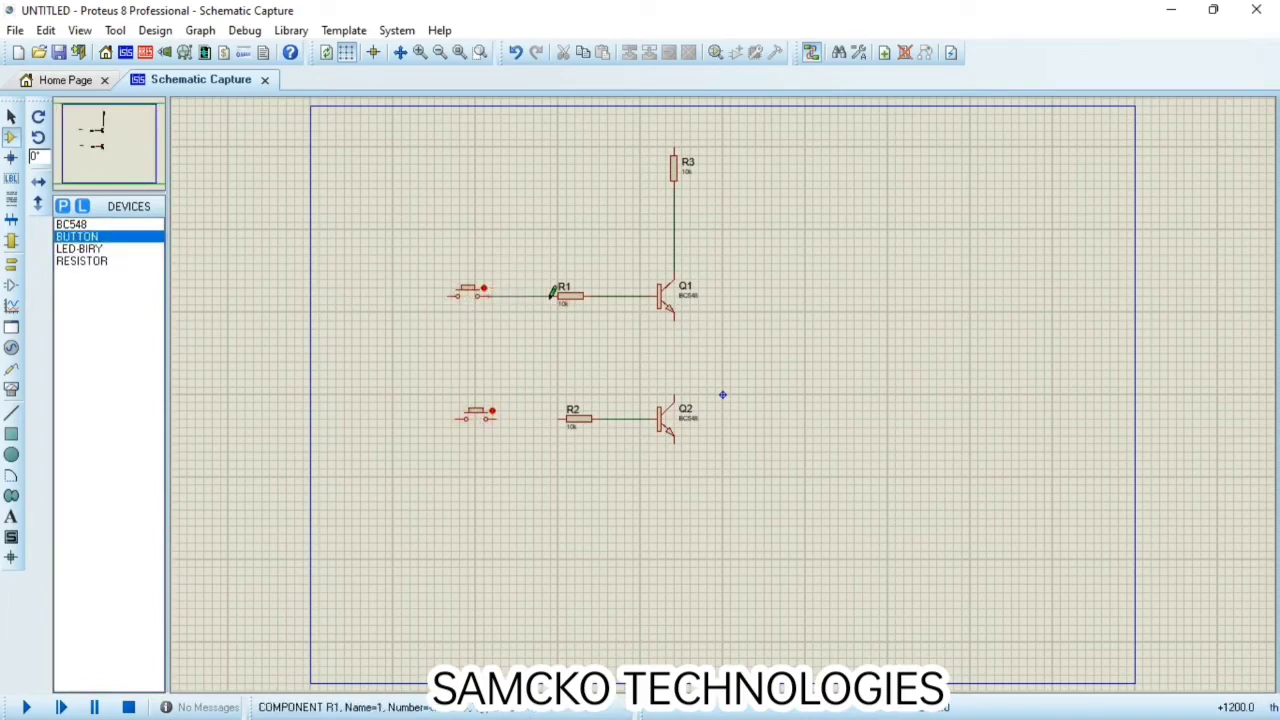
left_click(497, 418)
left_click(559, 417)
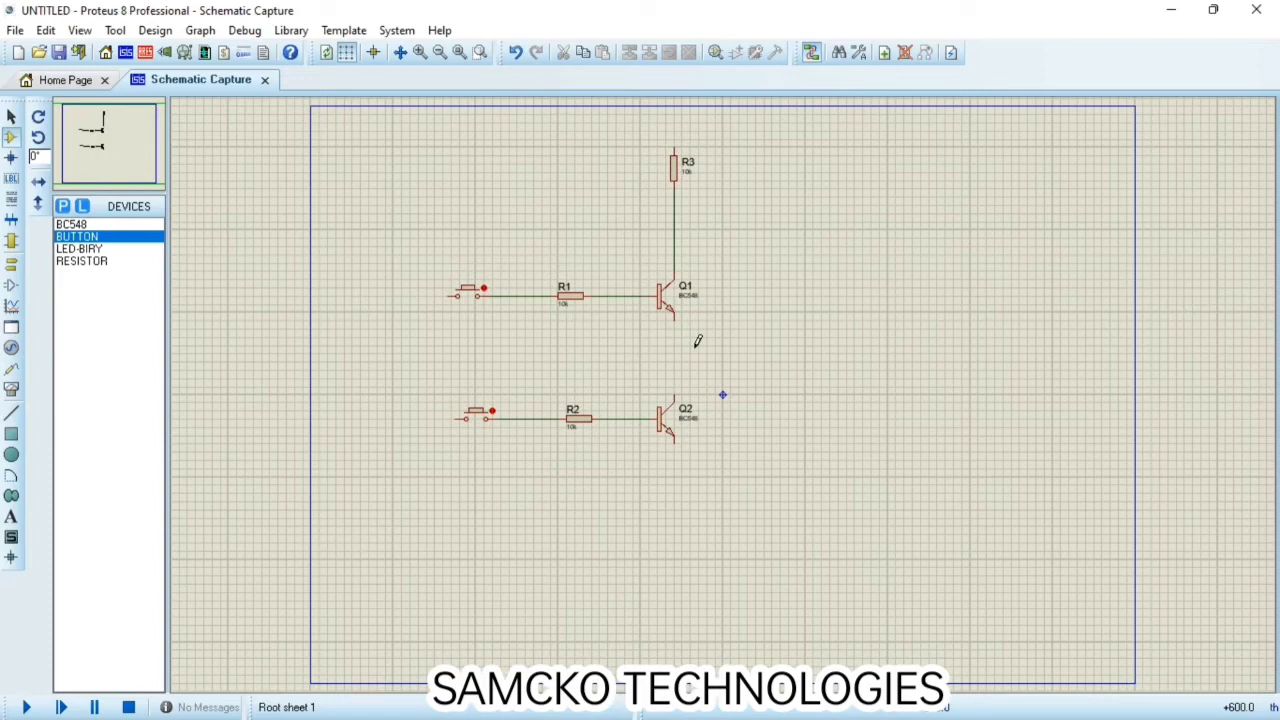
- Wire Q1's emitter to Q2's collector, and connect a ground terminal below Q2 to its emitter
left_click(674, 312)
left_click(675, 397)
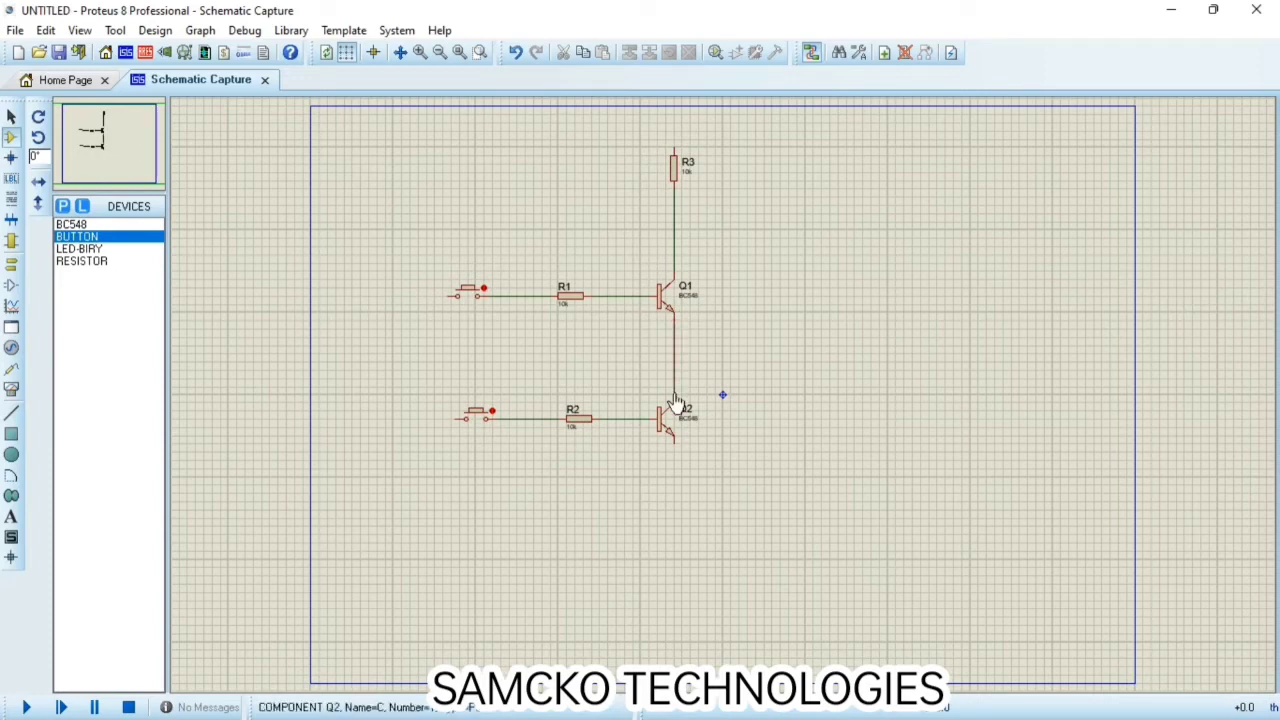
left_click(12, 266)
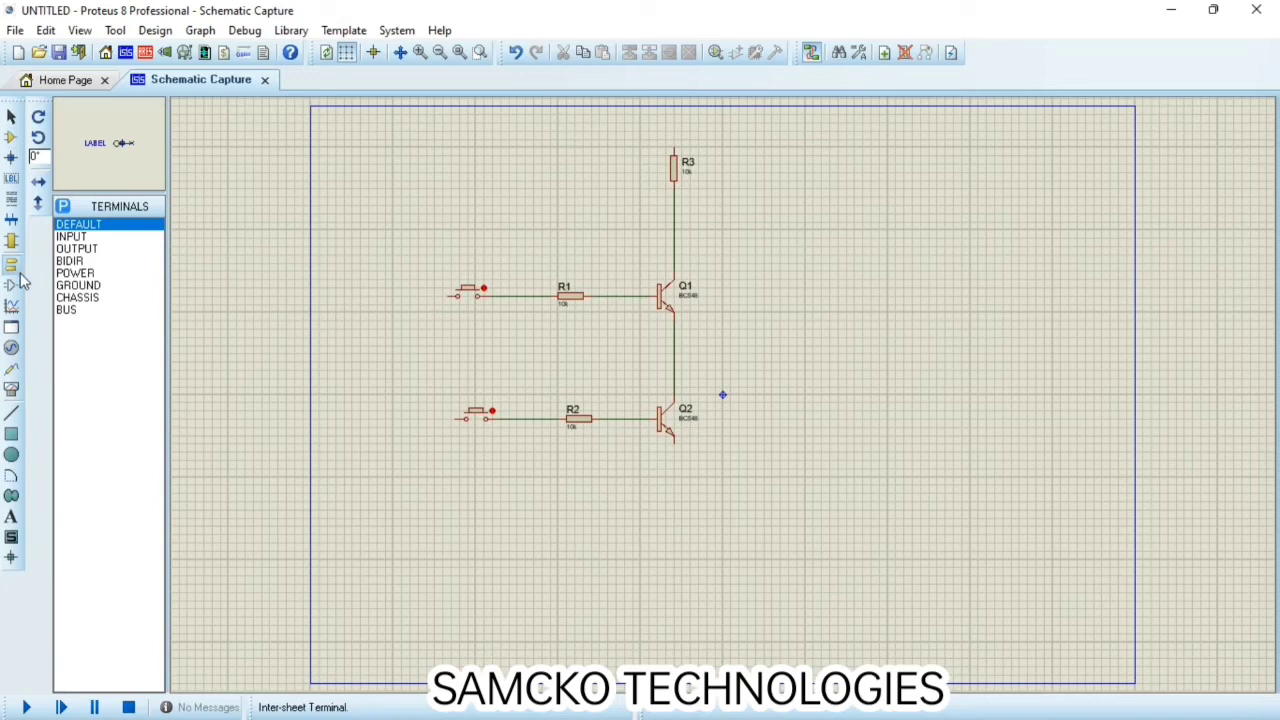
left_click(78, 285)
left_click(674, 490)
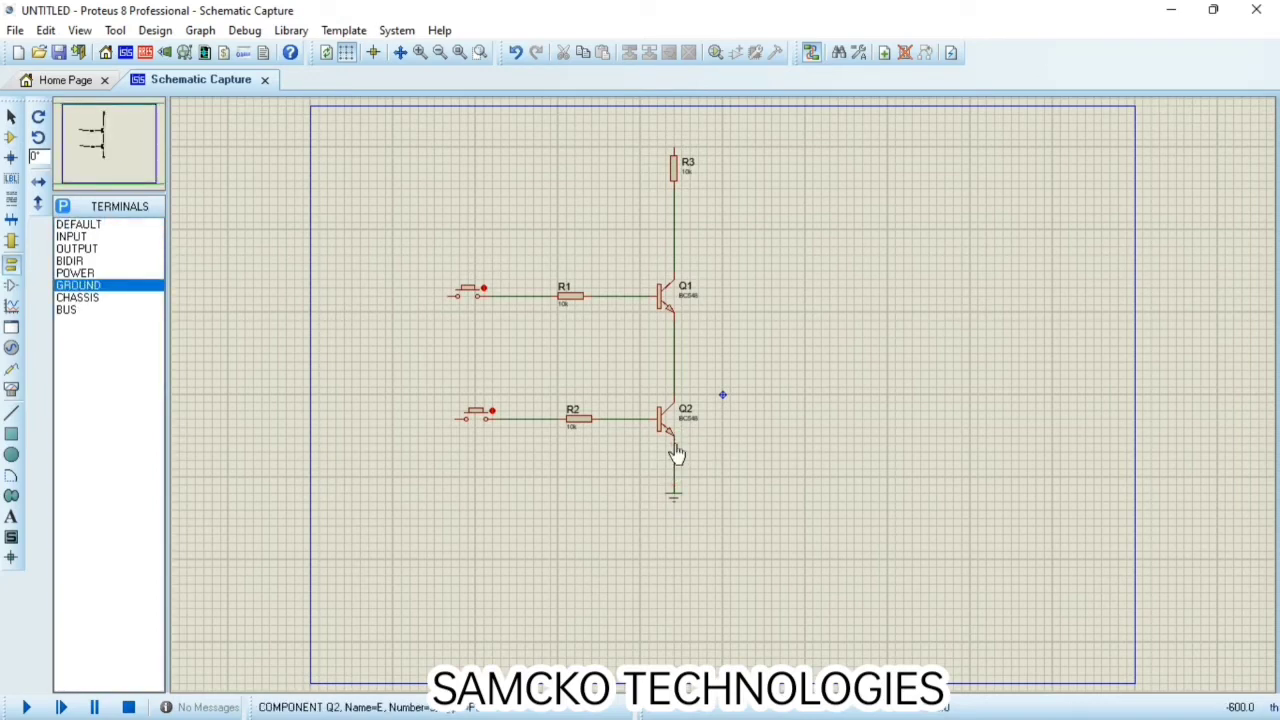
- Place DC generators left of the upper push button and above R3, and wire the left generator to both push buttons
left_click(11, 347)
left_click(373, 293)
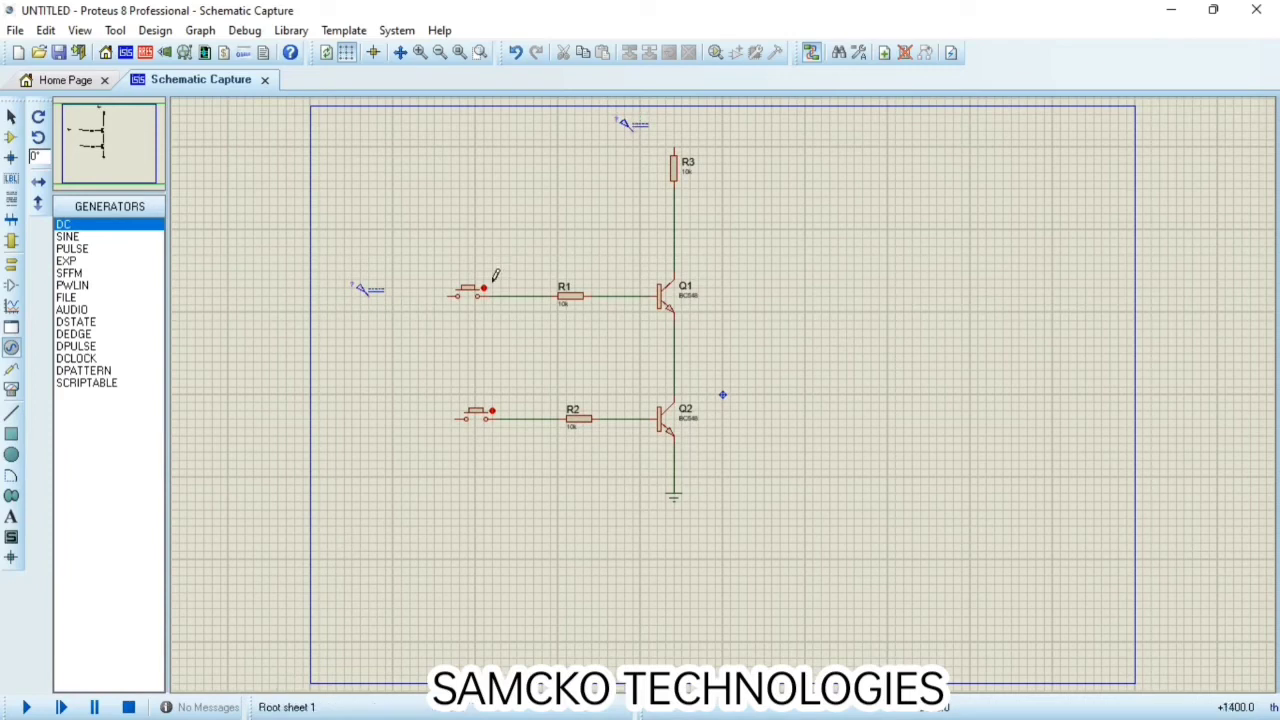
left_click(444, 296)
left_click(464, 418)
left_click(368, 296)
left_click(443, 296)
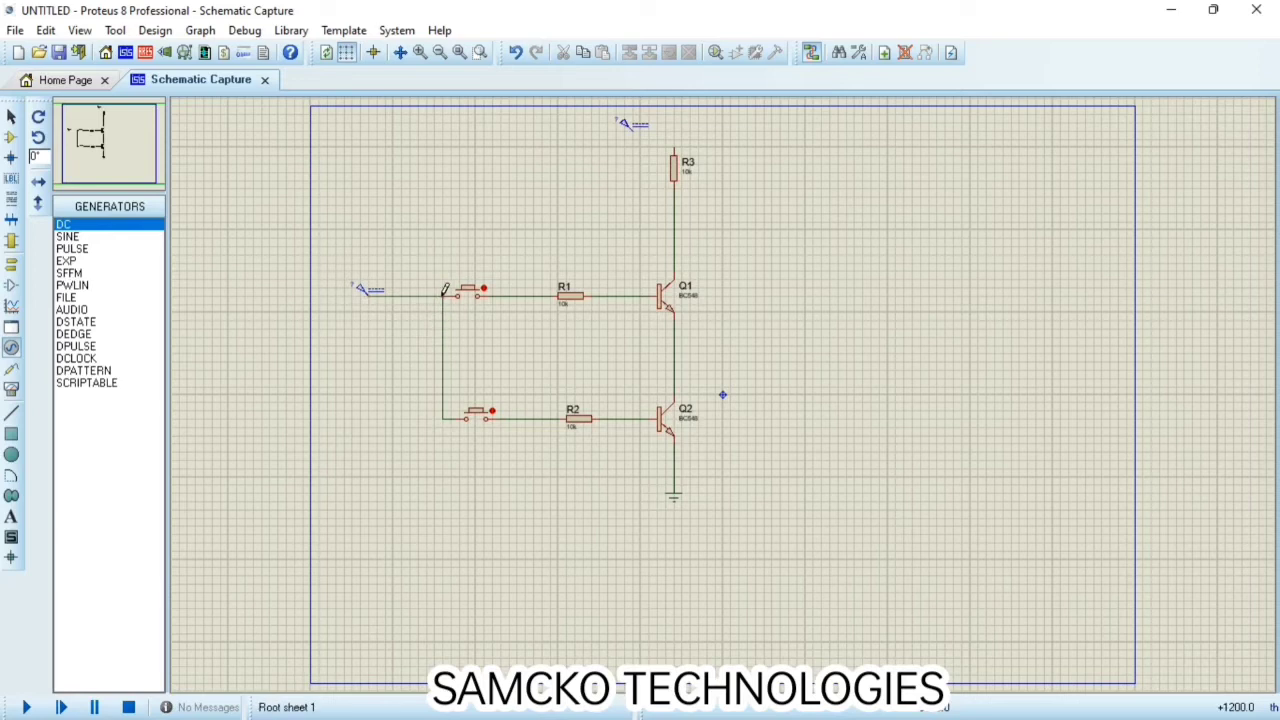
- Set the voltage of the DC generator feeding the push buttons to 5 V
right_click(371, 296)
left_click(461, 305)
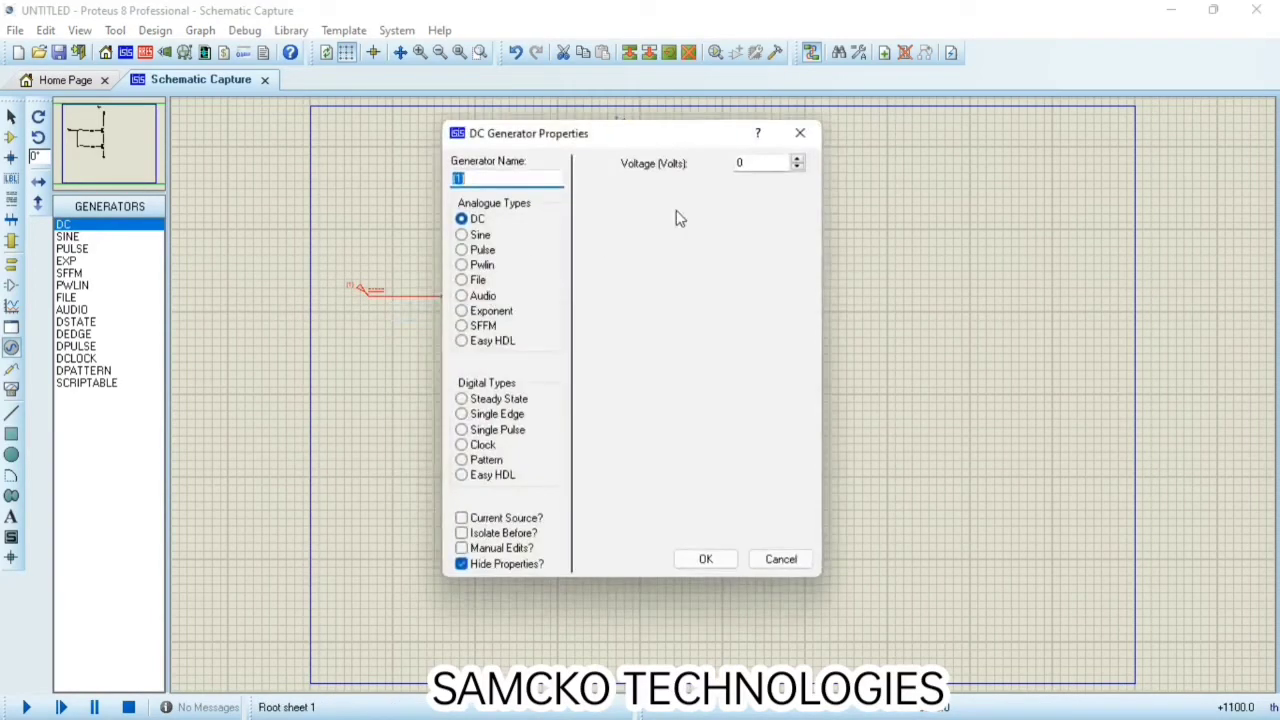
left_click_drag(747, 166, 727, 165)
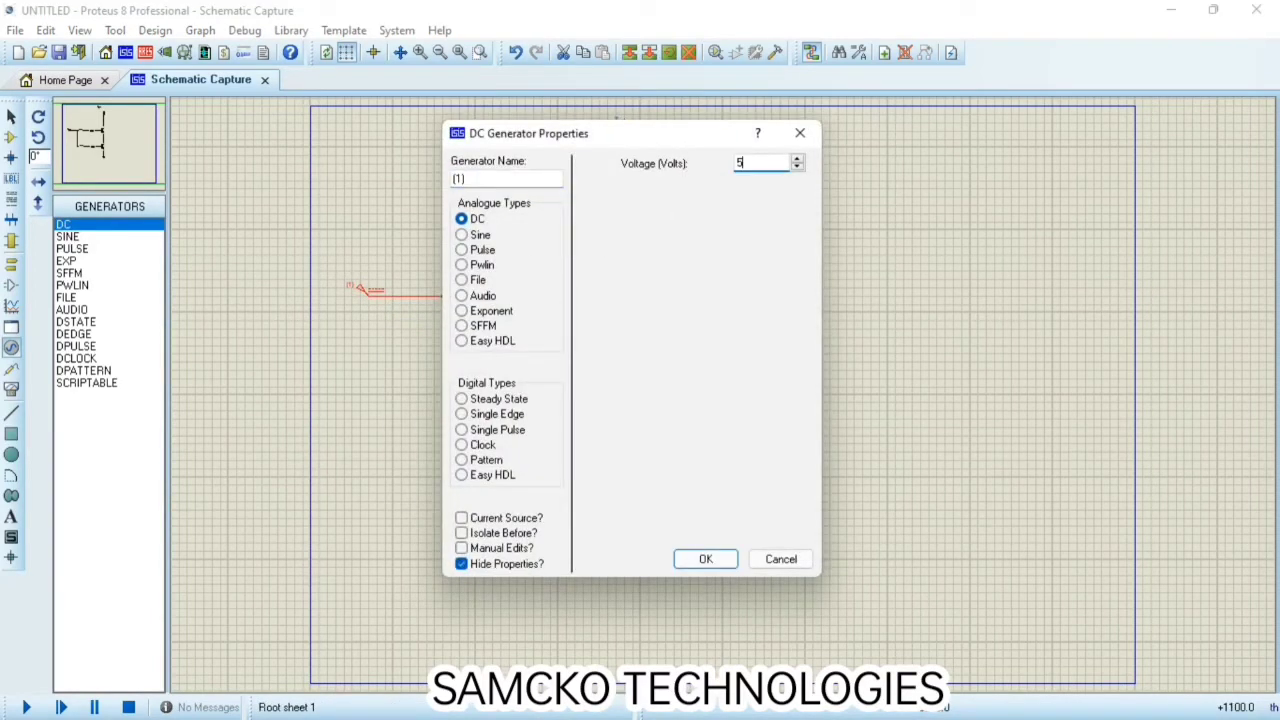
left_click(700, 560)
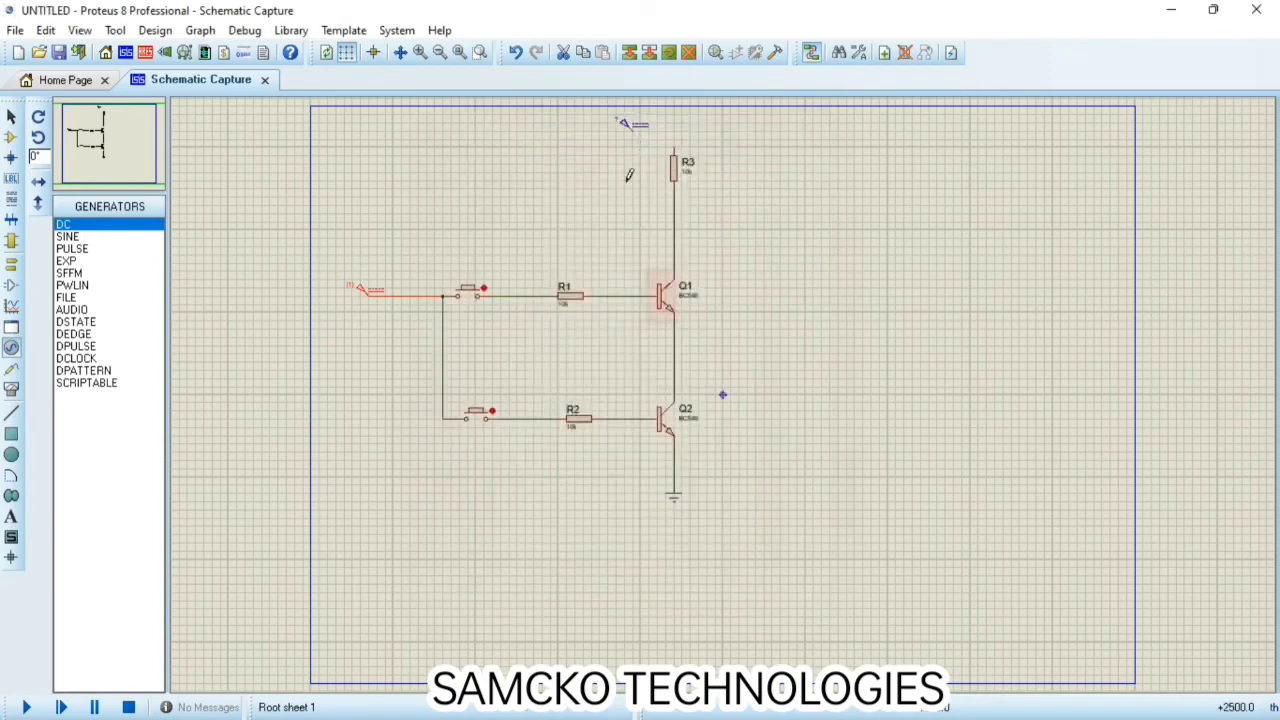
- Set the voltage of the DC generator above R3 to 12 V
right_click(644, 128)
left_click(705, 148)
left_click_drag(747, 165, 725, 166)
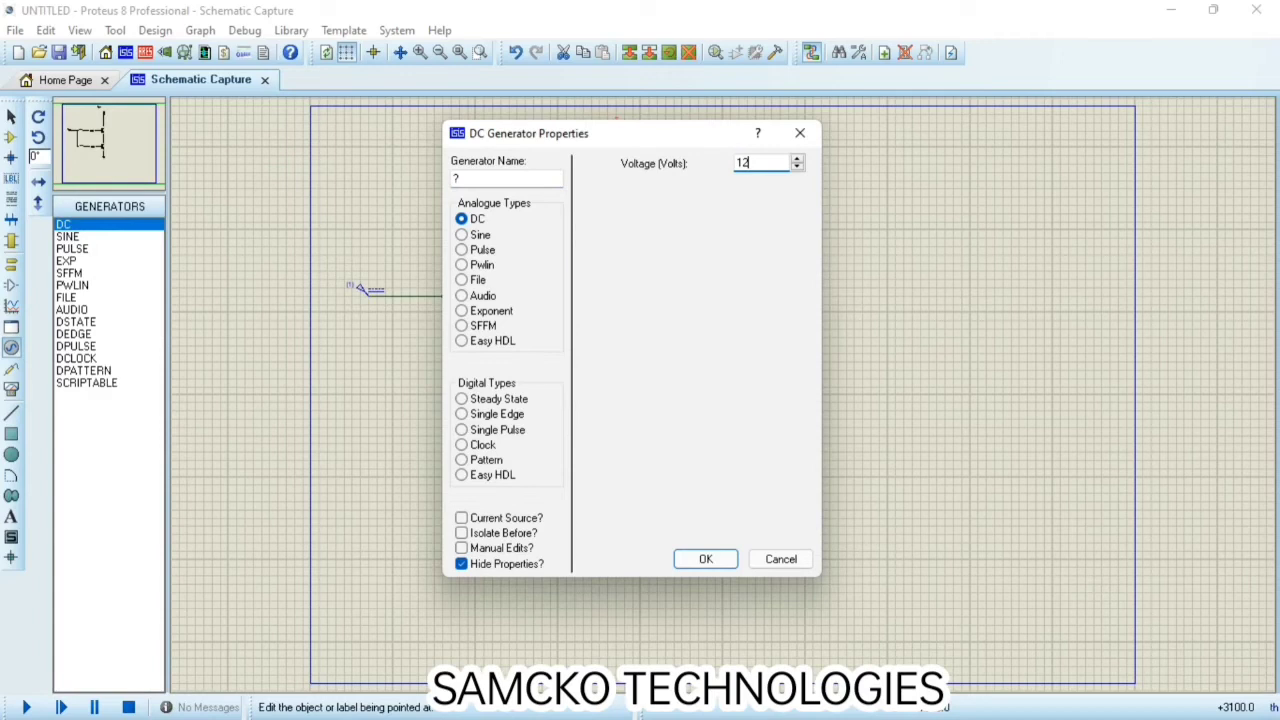
left_click(705, 559)
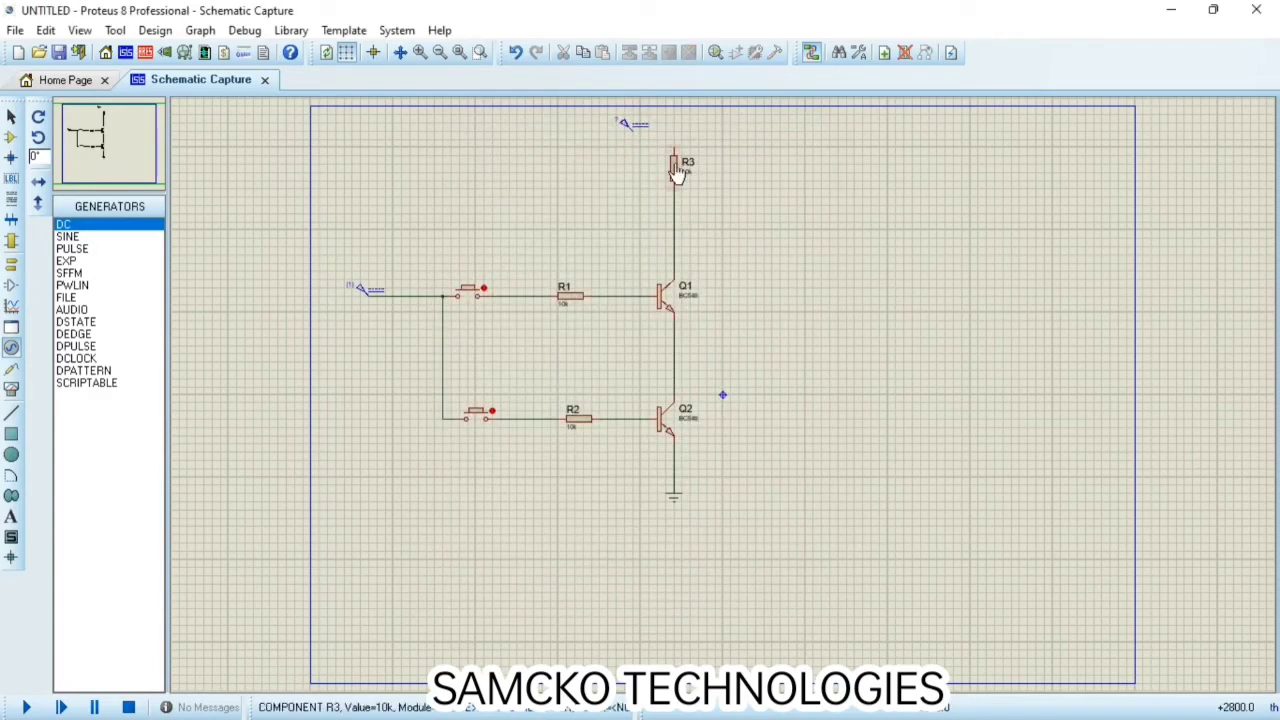
- Wire the 12 V DC generator to the upper end of R3, and set R3's resistance to 220 ohms
left_click(647, 125)
left_click(673, 143)
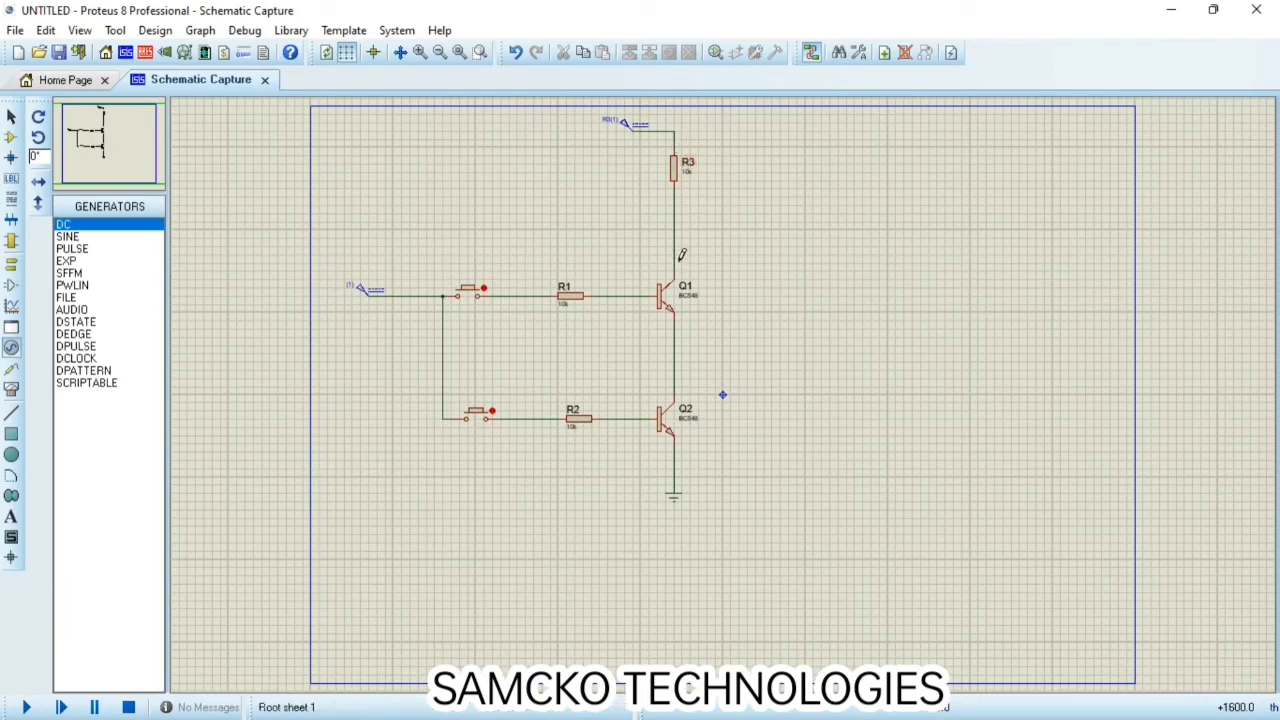
right_click(674, 168)
left_click(765, 191)
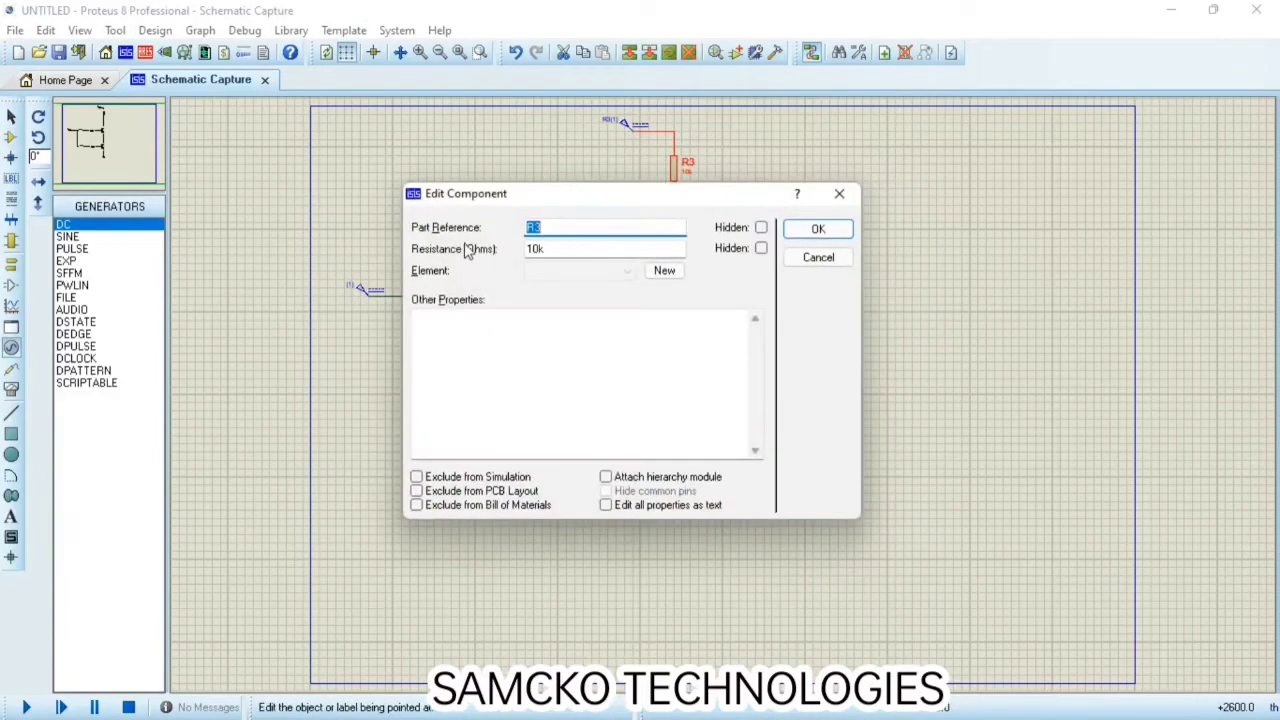
key("Tab")
type("220")
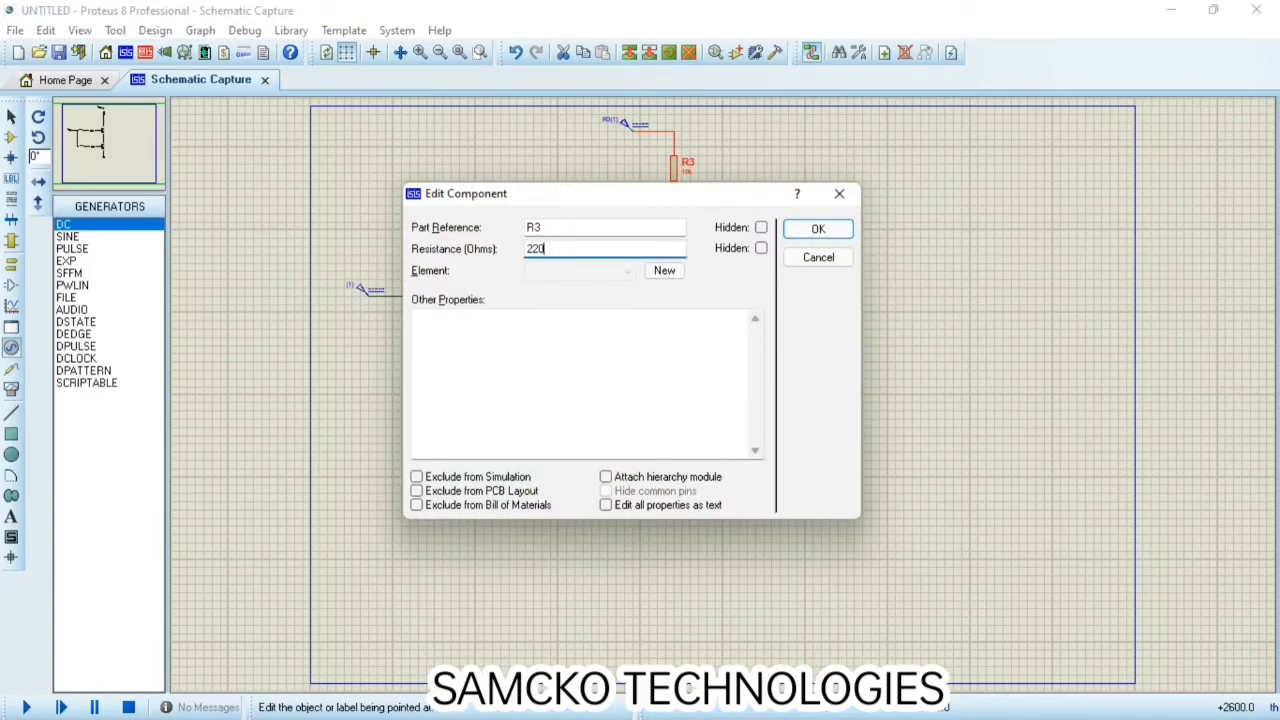
left_click(795, 232)
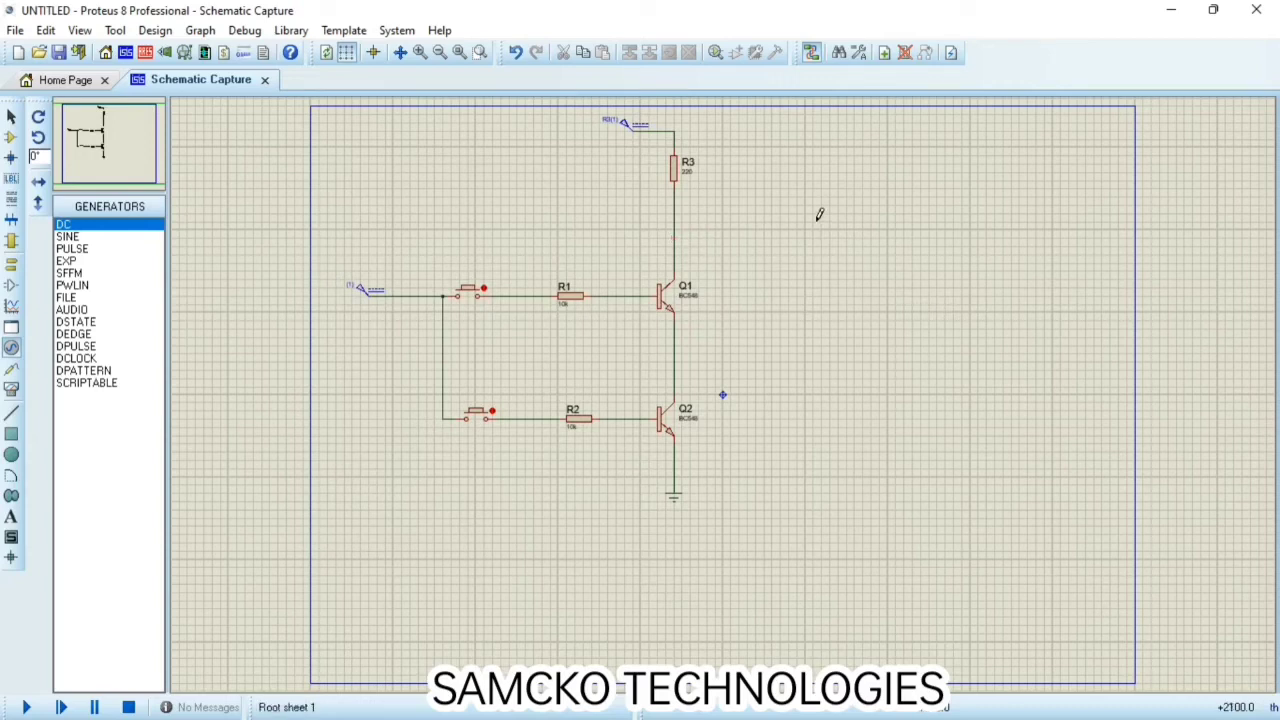
- Place an LED-BIRY beside Q1 and wire it from the R3–Q1 collector line to the ground line below Q2
left_click(11, 136)
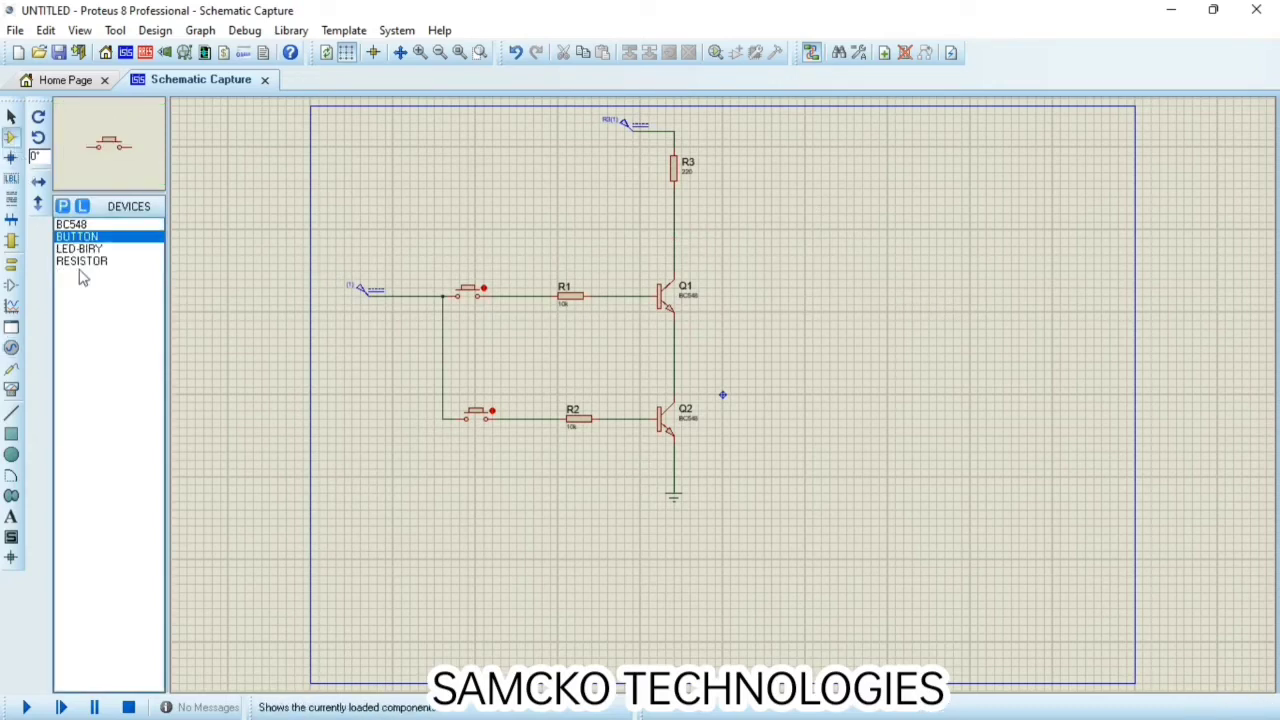
left_click(79, 249)
left_click(790, 256)
left_click(766, 262)
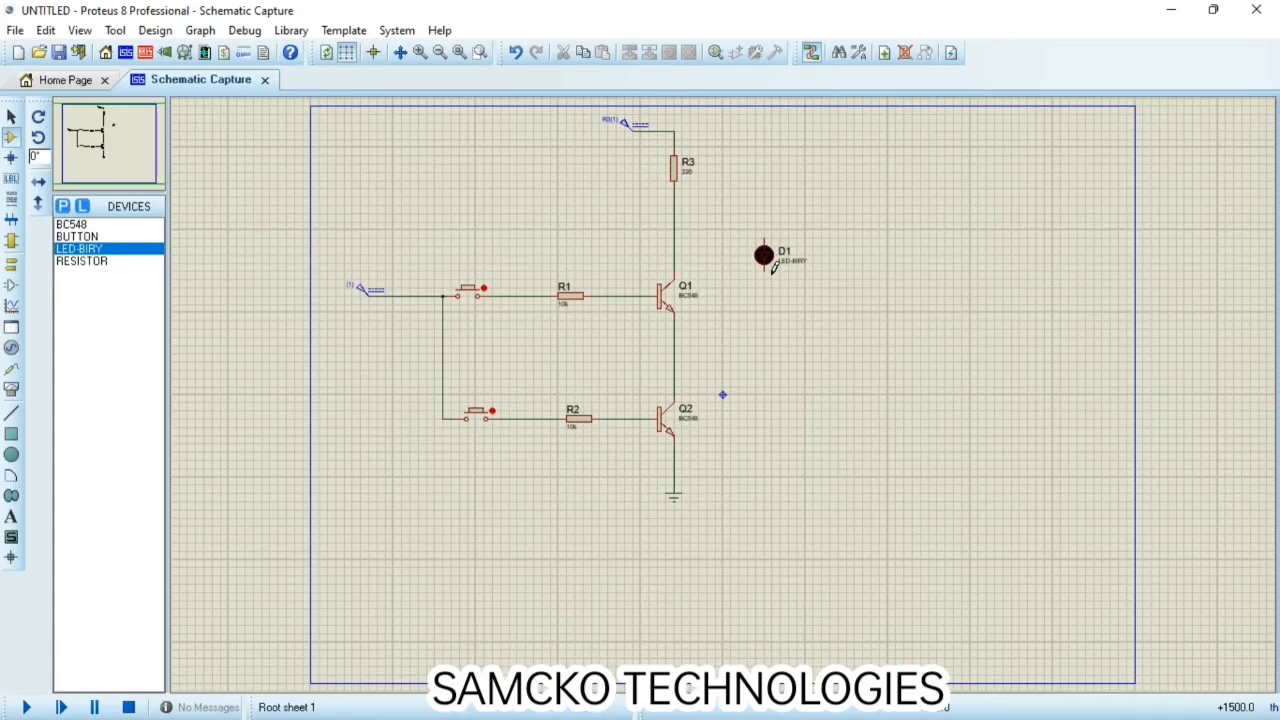
left_click(764, 236)
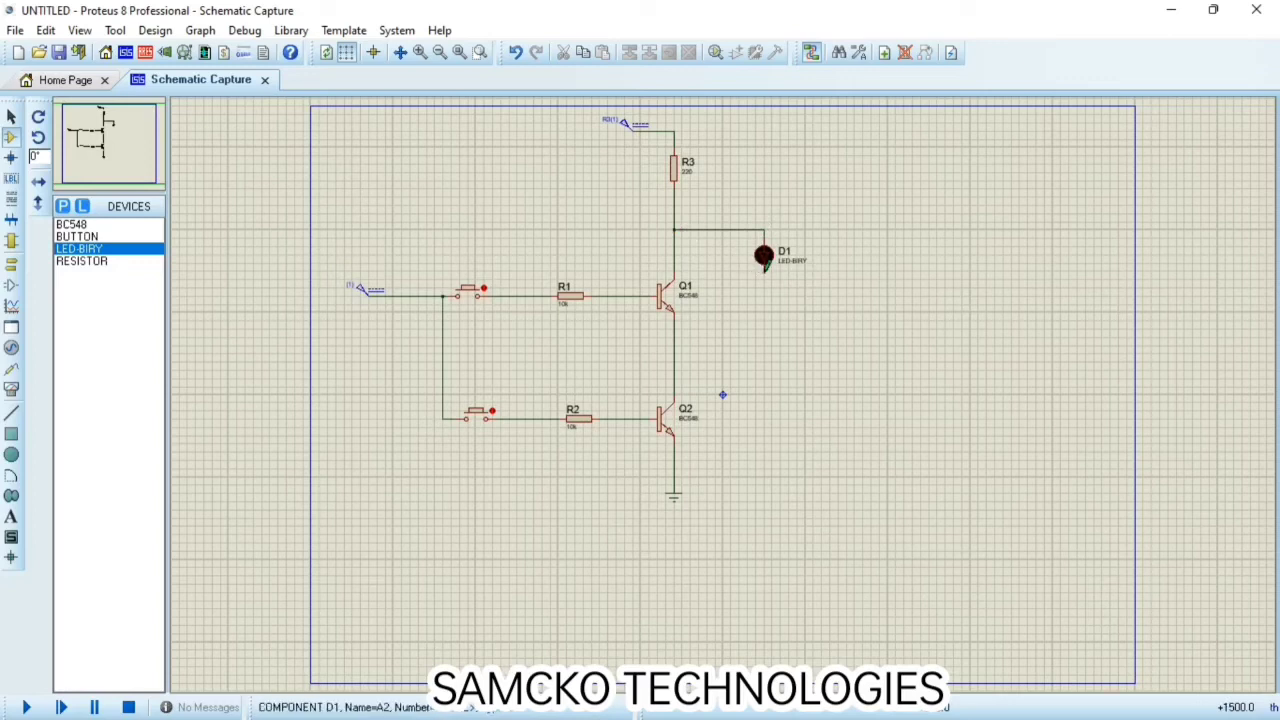
left_click(764, 267)
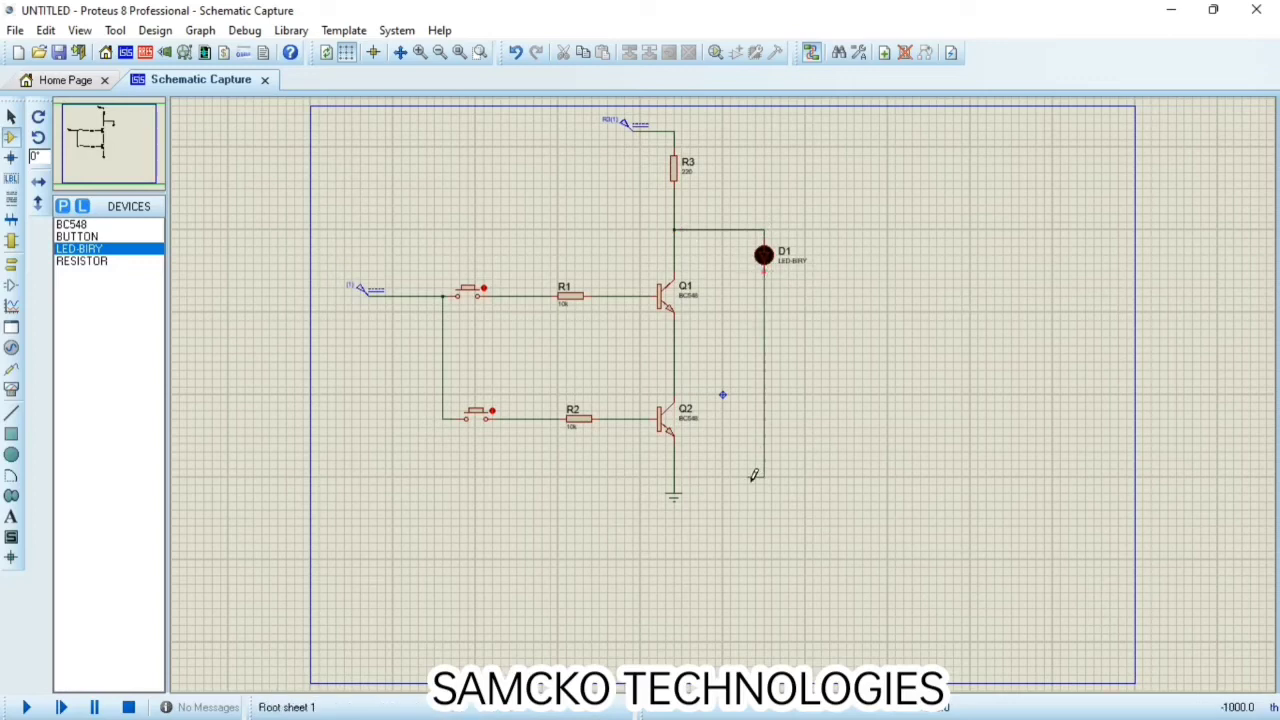
left_click(677, 470)
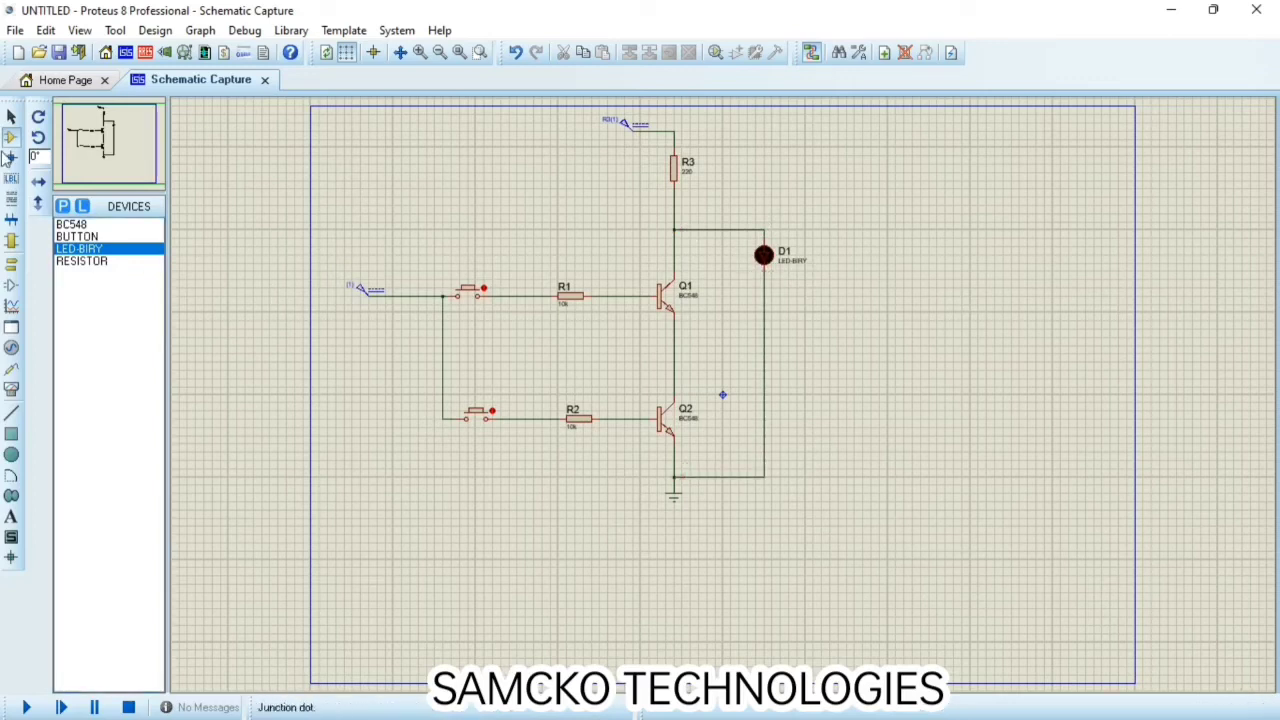
- Set the resistance of R1 to 1k
left_click(10, 139)
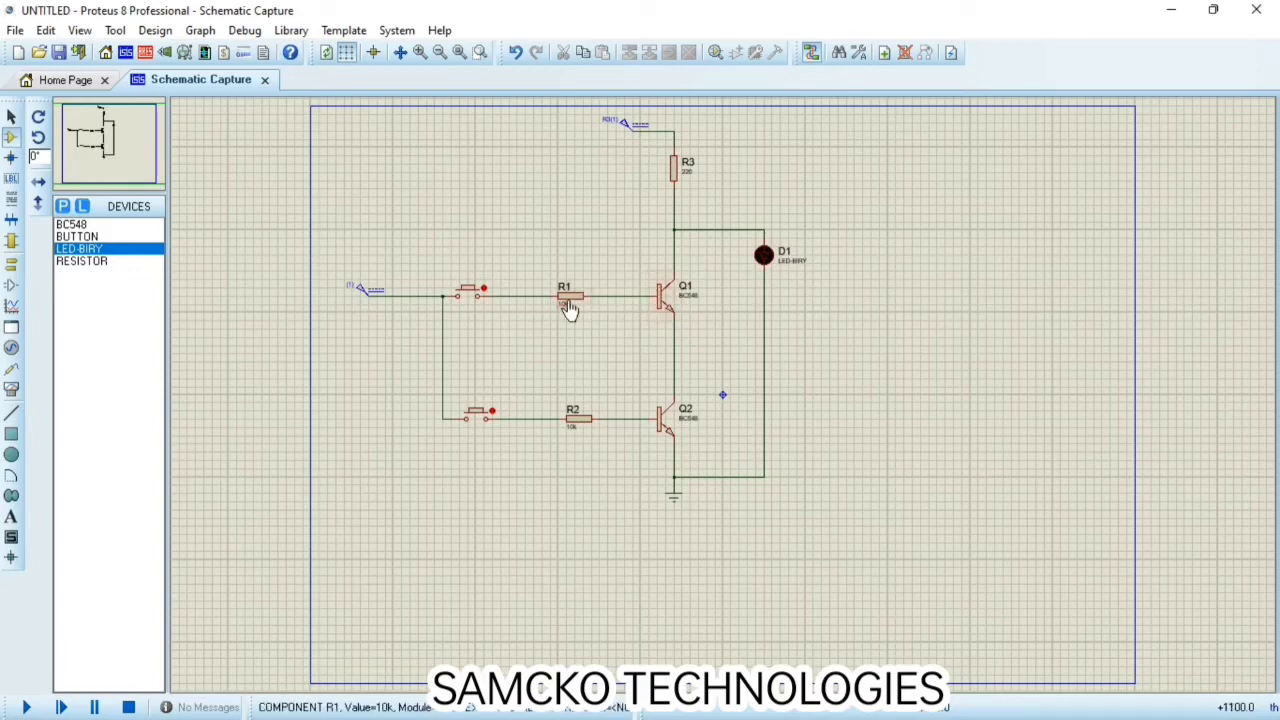
right_click(586, 305)
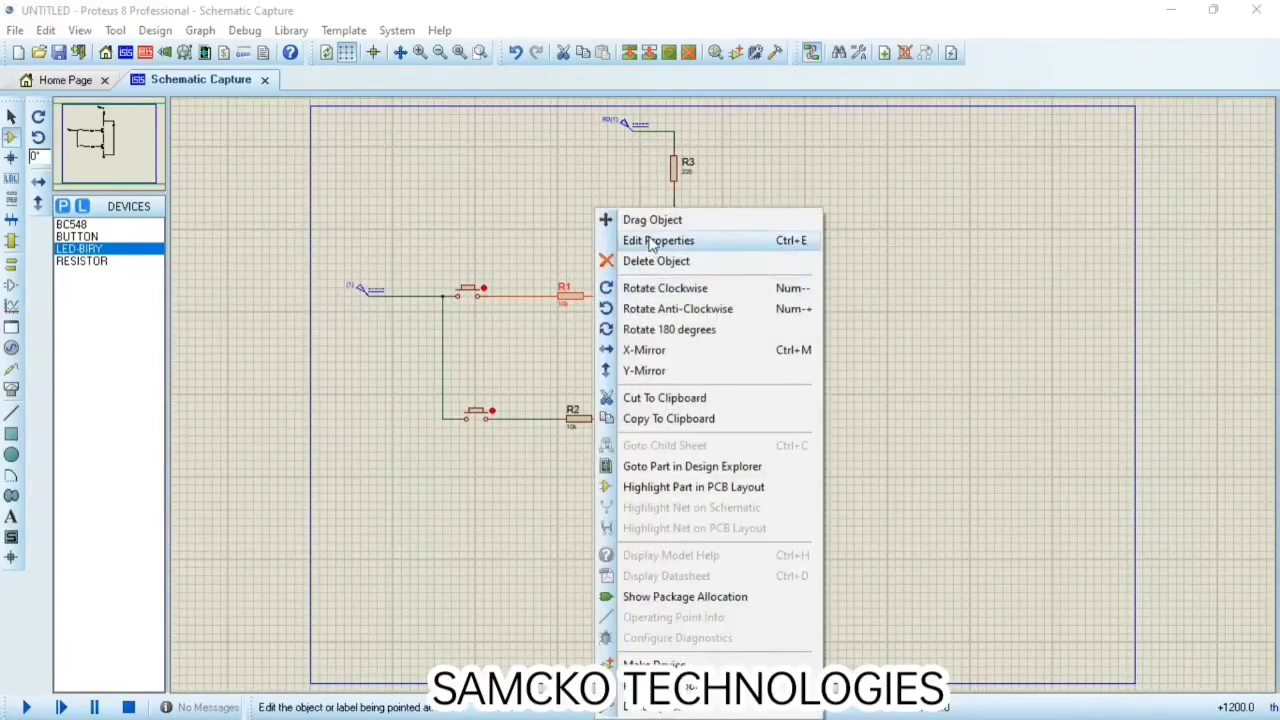
left_click(631, 245)
left_click(541, 252)
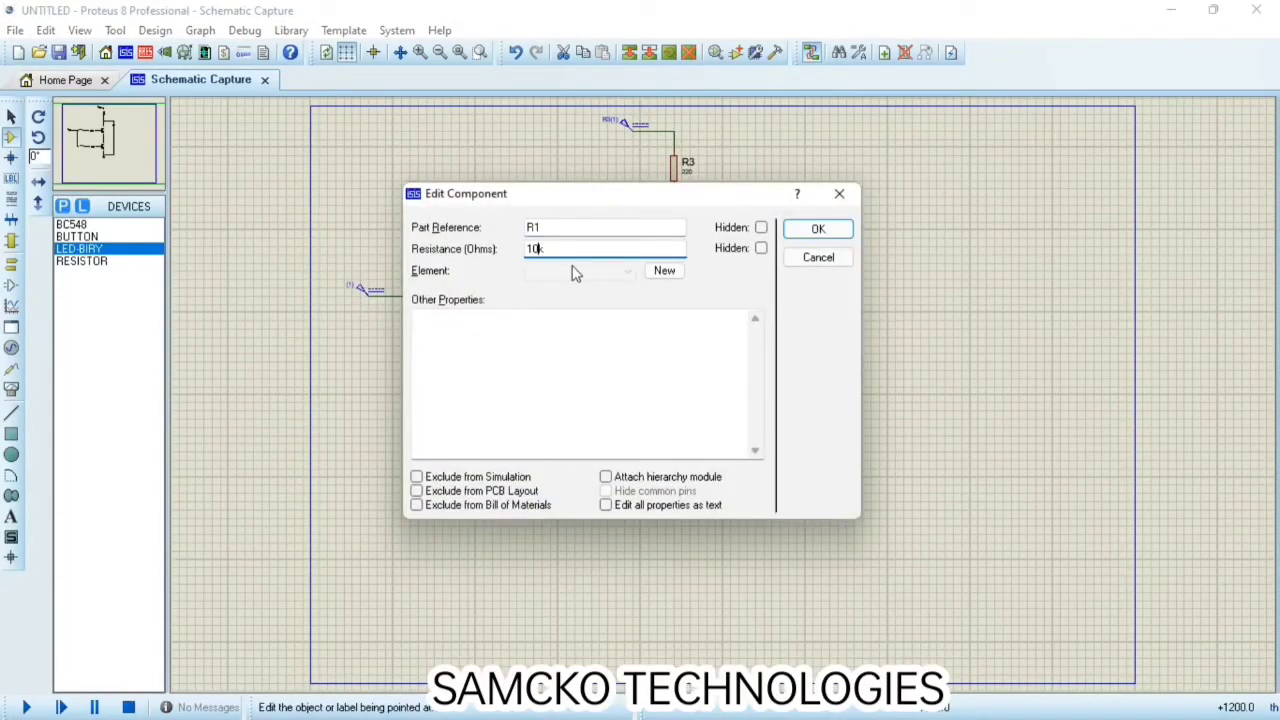
left_click(818, 228)
- Set the resistance of R2 to 1k
right_click(585, 428)
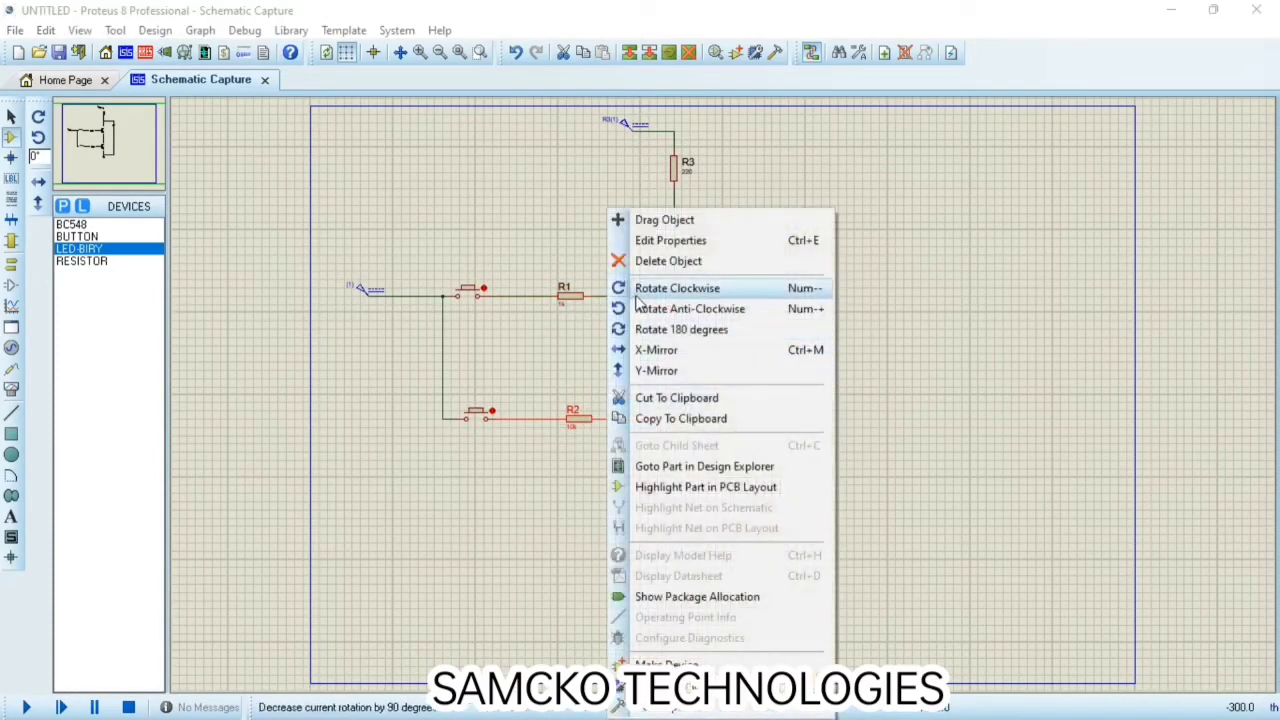
left_click(659, 244)
left_click(540, 251)
type("1k")
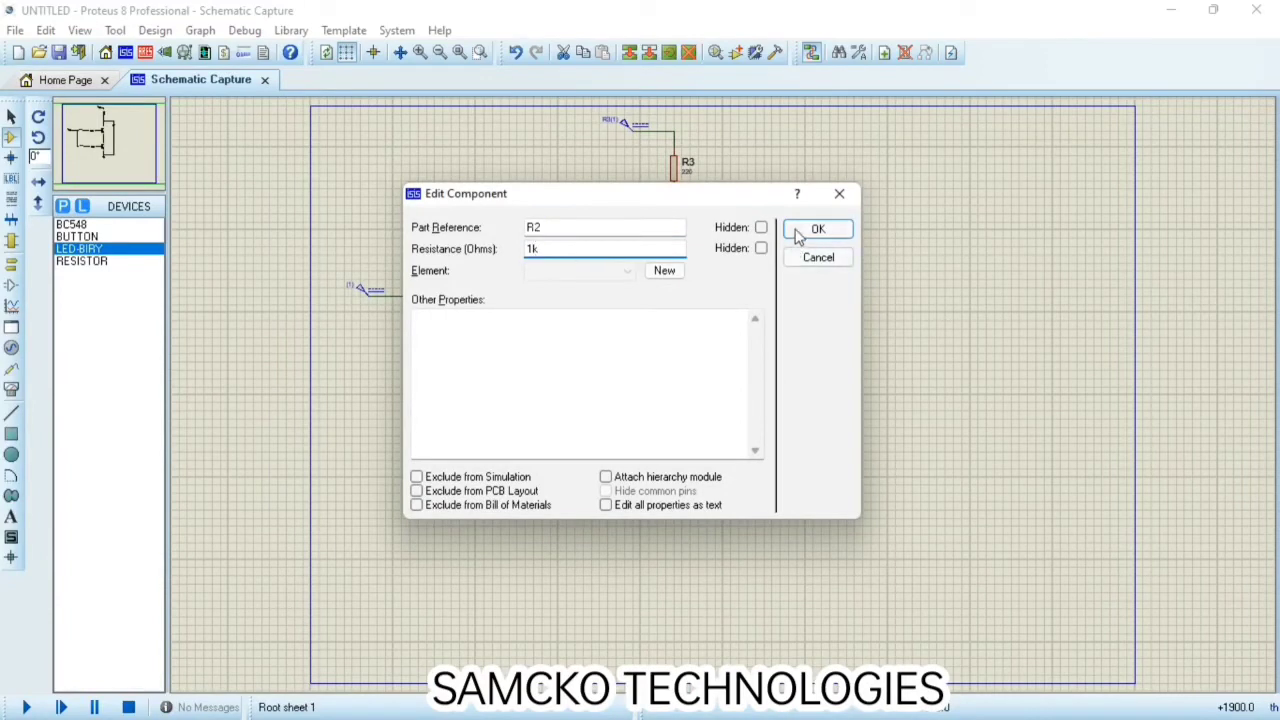
left_click(818, 229)
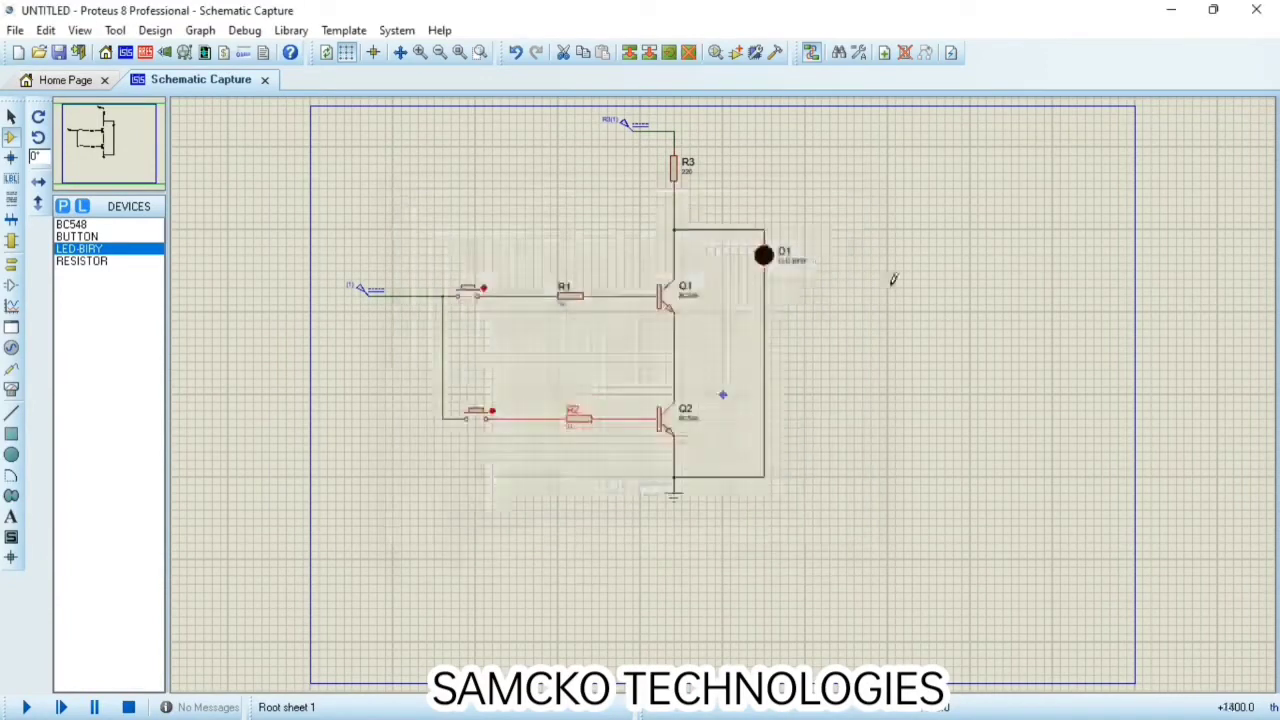
- Place one resistor below R1 and another below R2, and wire each to the line between its push button and base resistor
left_click(88, 261)
left_click(546, 344)
left_click(518, 340)
left_click(513, 345)
left_click(500, 296)
left_click(529, 472)
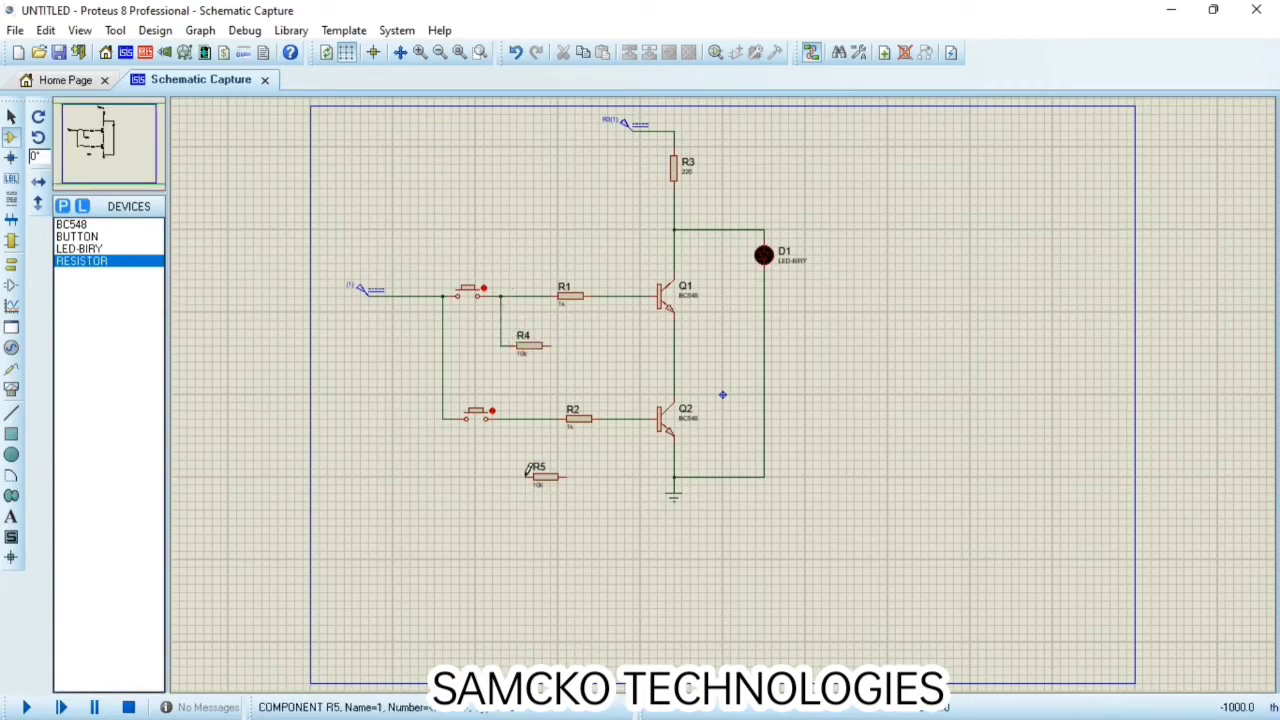
left_click(527, 474)
left_click(512, 418)
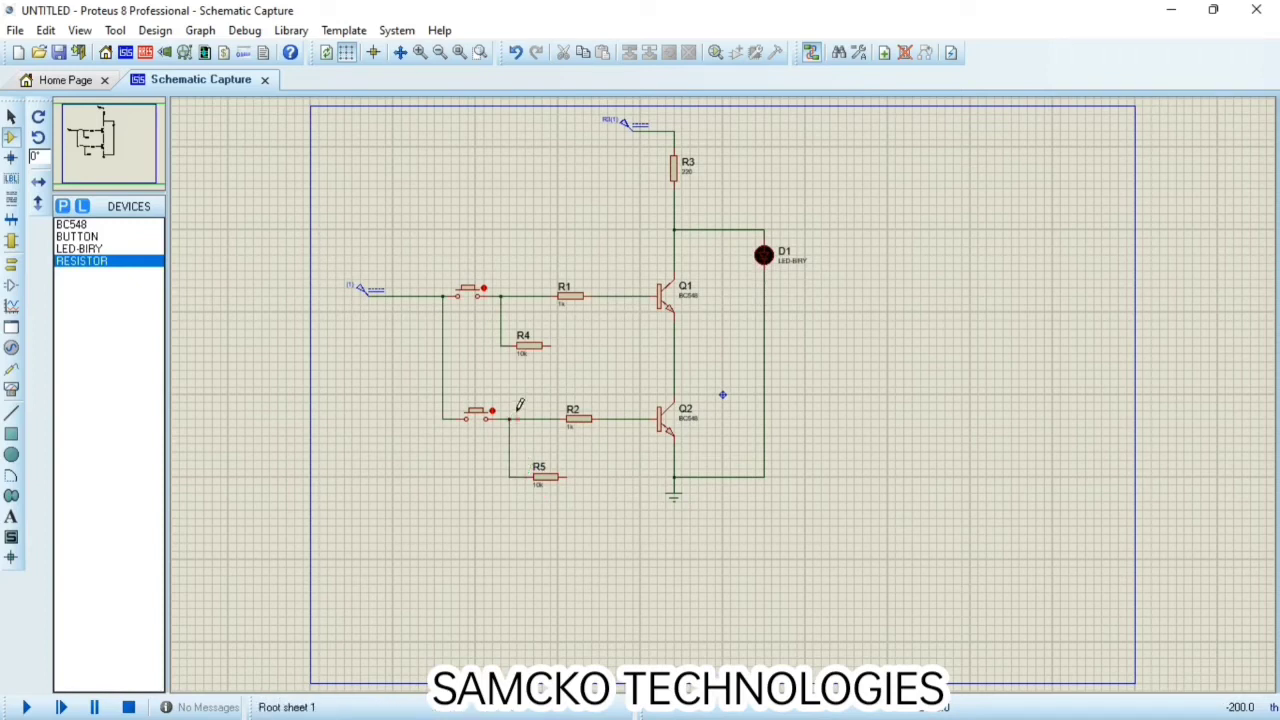
- Add ground terminals for R4 and R5, and wire each resistor's free end to its ground
left_click(11, 264)
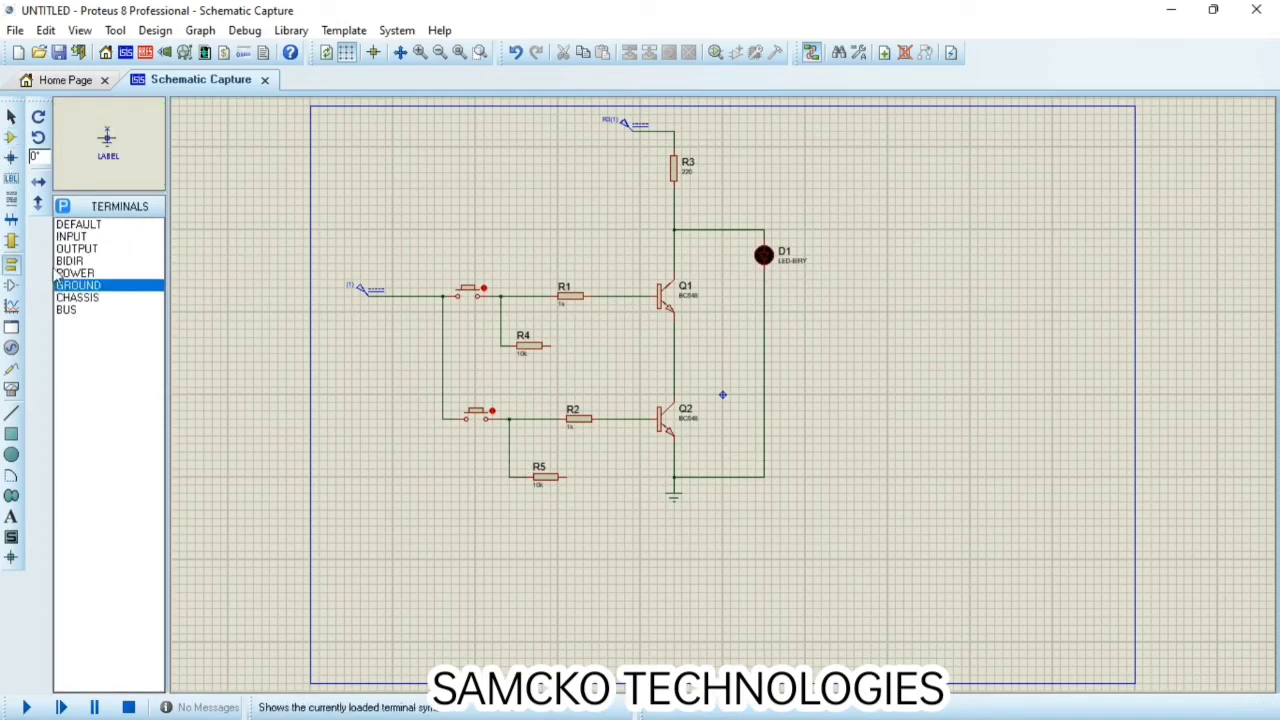
left_click(566, 362)
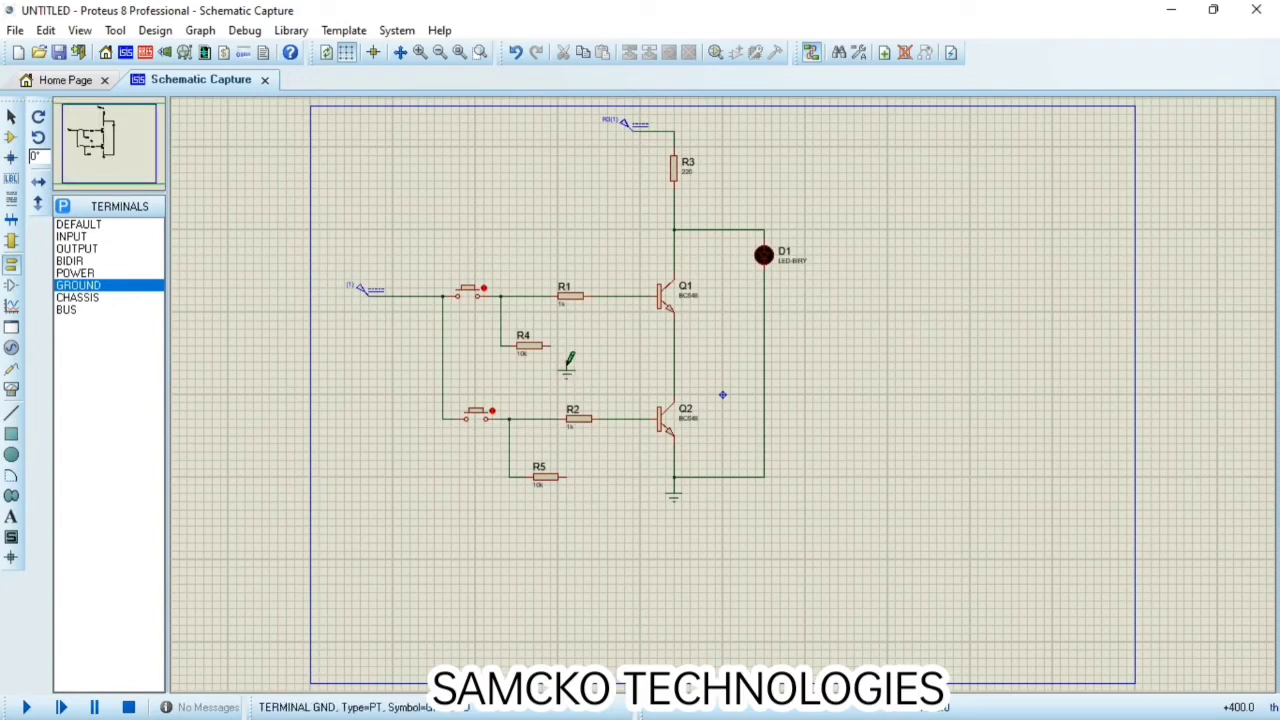
left_click(575, 535)
left_click(575, 527)
left_click(572, 480)
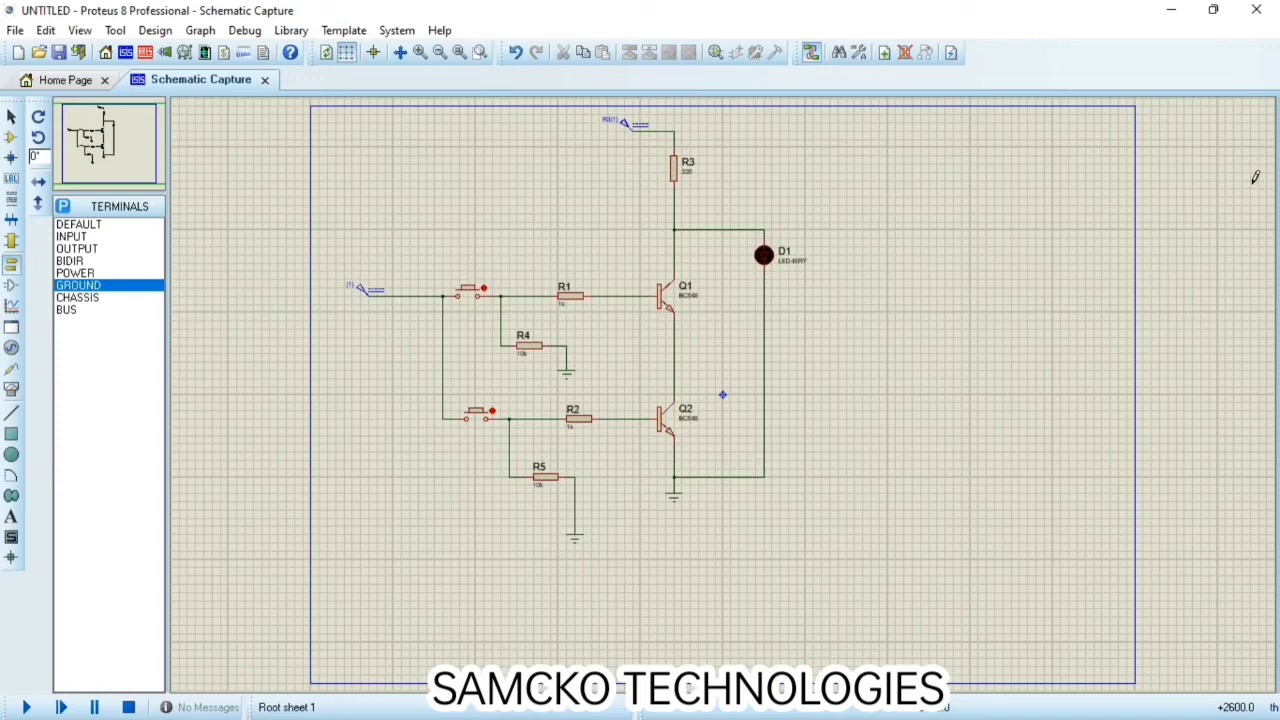
- Examine the completed circuit's wiring and component values, including R3's resistance
left_click(679, 392)
left_click(676, 307)
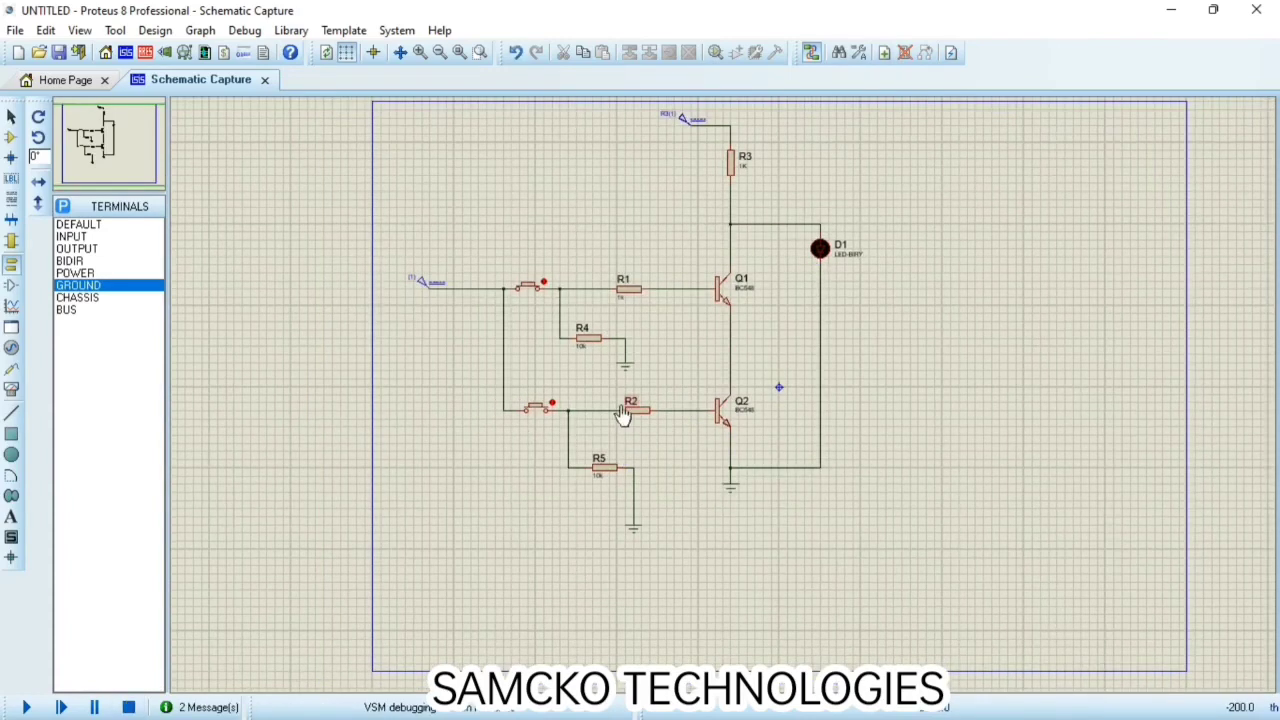
scroll(632, 405, "down", 1)
scroll(712, 334, "up", 1)
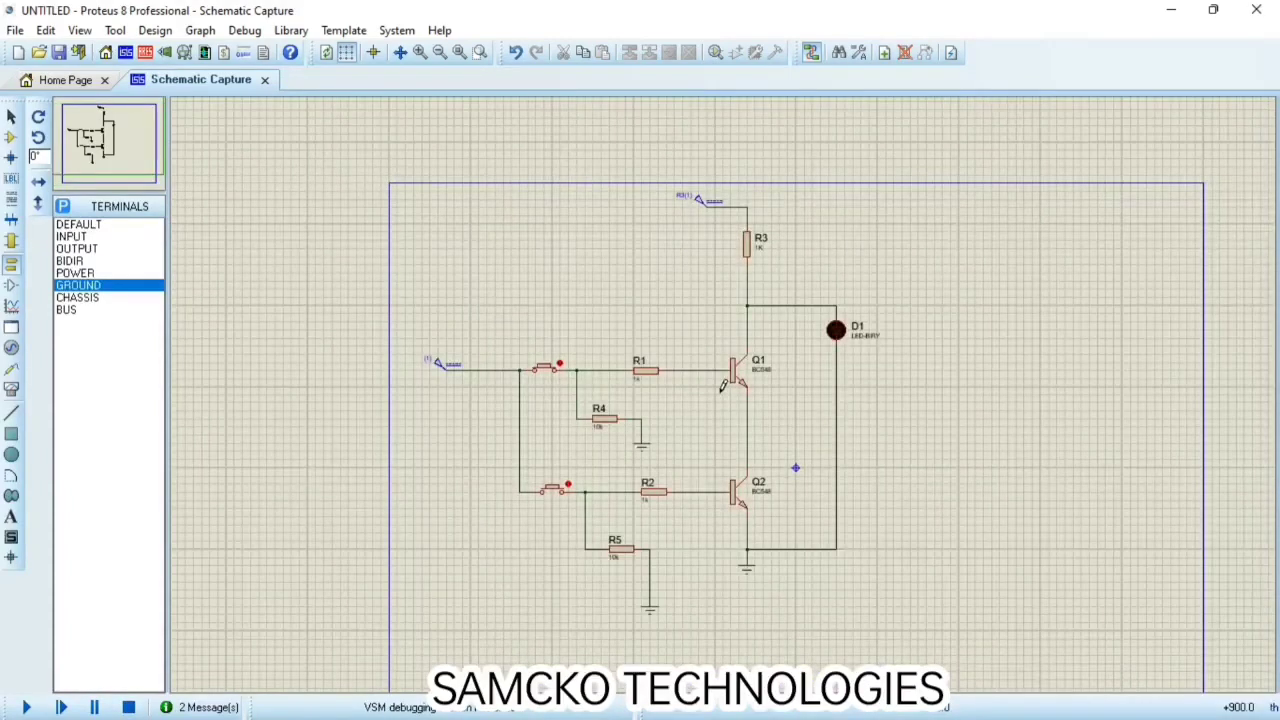
scroll(903, 488, "up", 1)
scroll(724, 386, "down", 1)
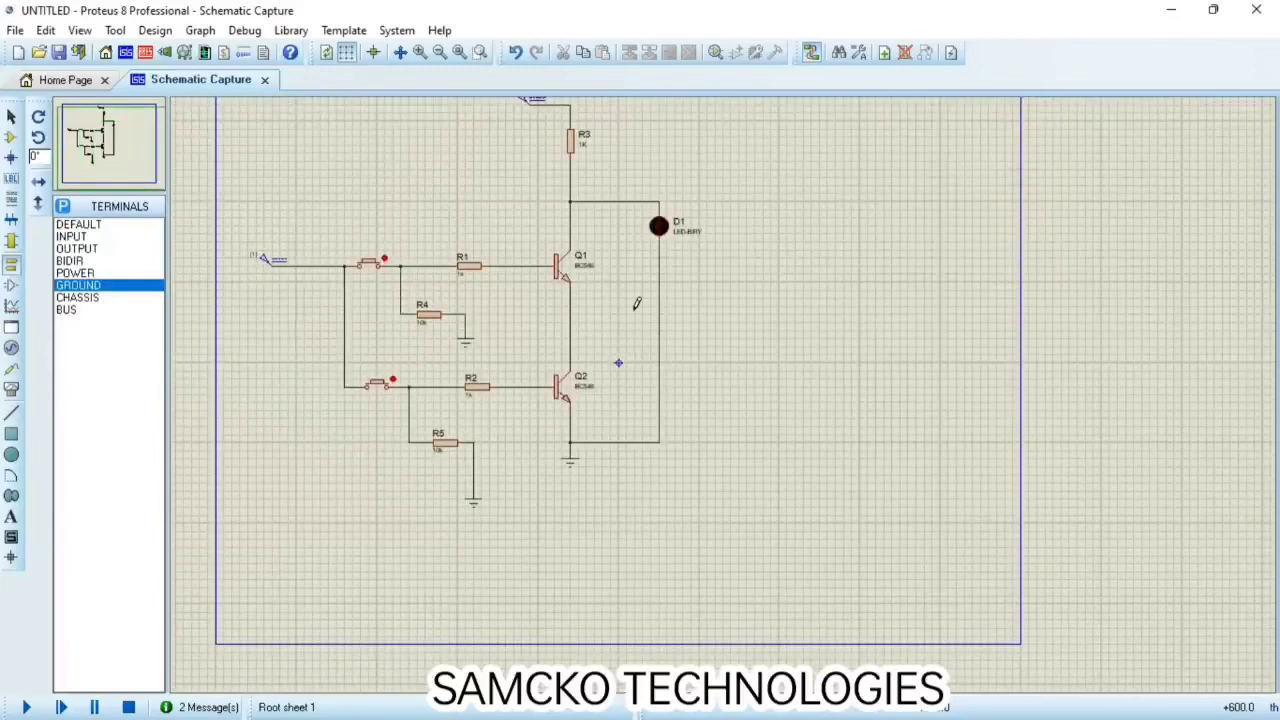
scroll(633, 296, "up", 1)
scroll(726, 388, "down", 1)
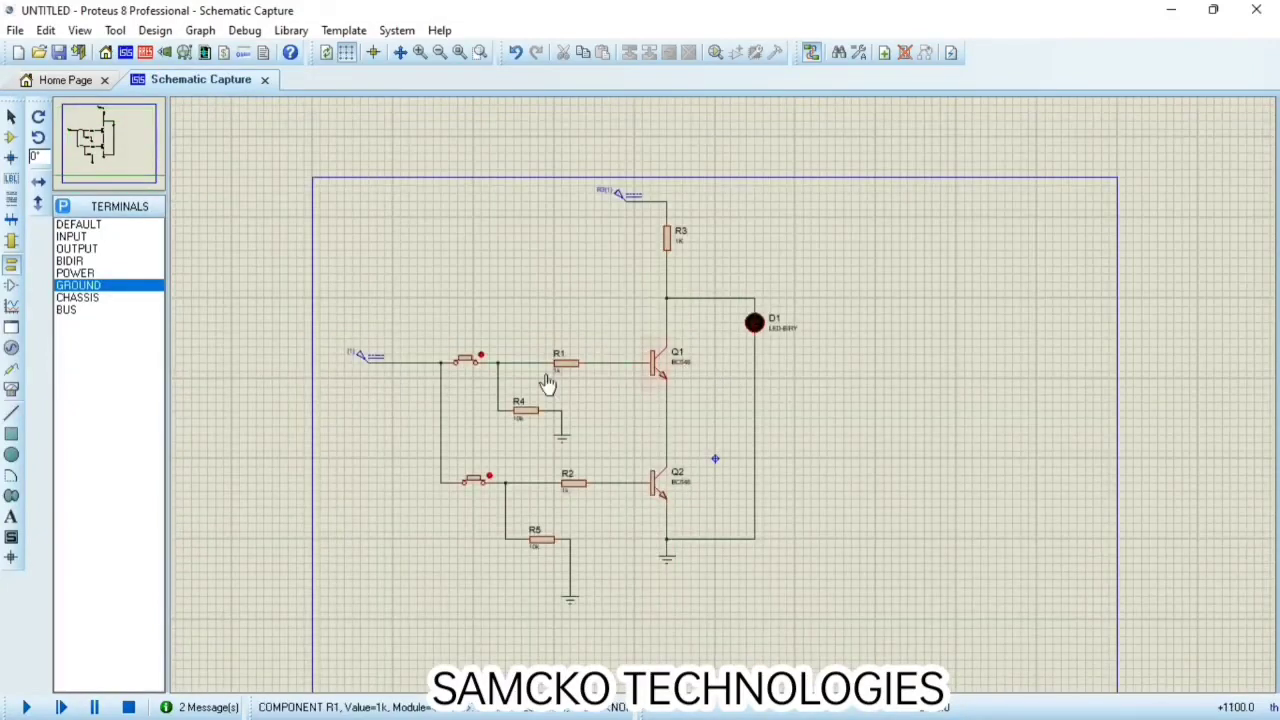
scroll(734, 400, "up", 1)
scroll(726, 386, "down", 1)
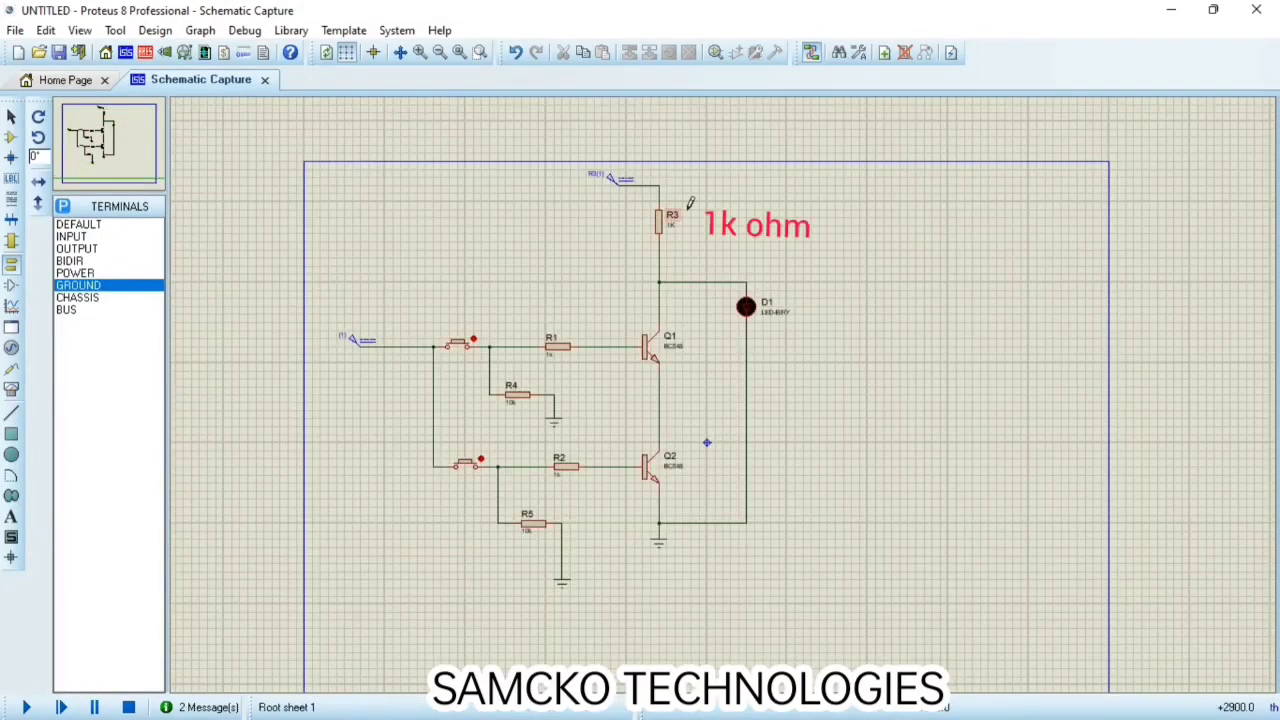
- Run the simulation and toggle the push-button inputs to test how the LED responds
left_click(26, 707)
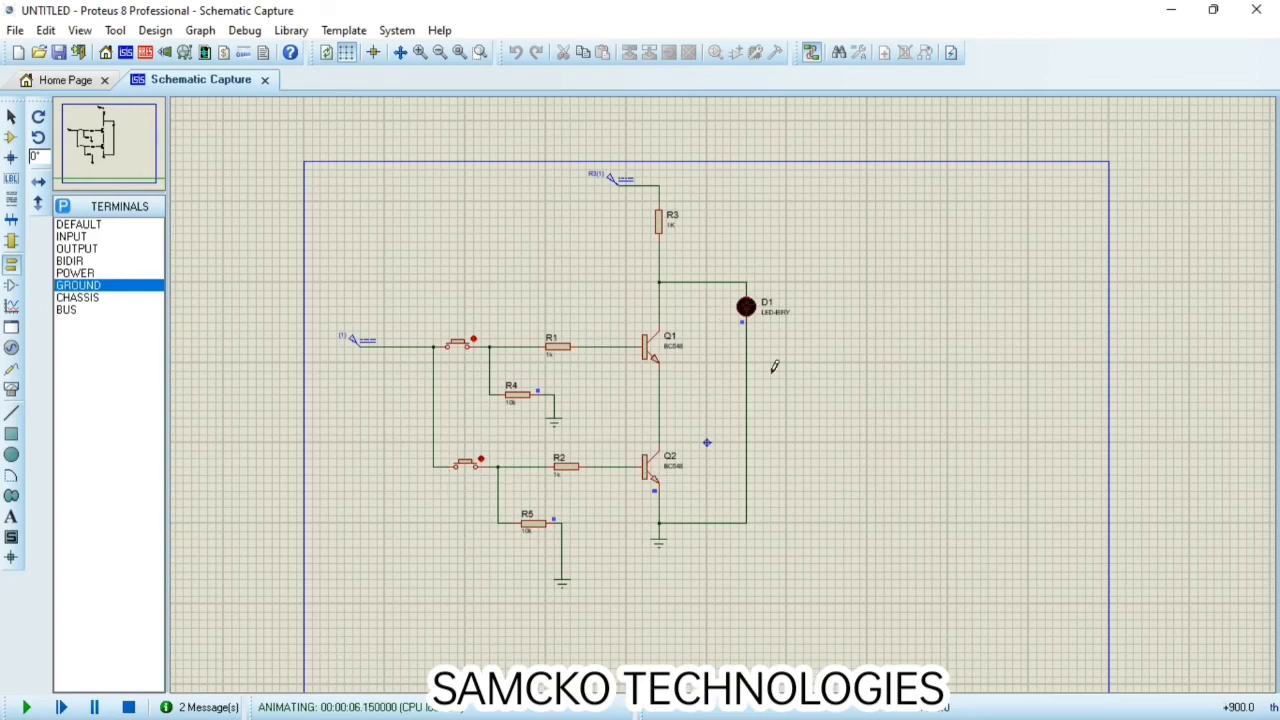
left_click(476, 335)
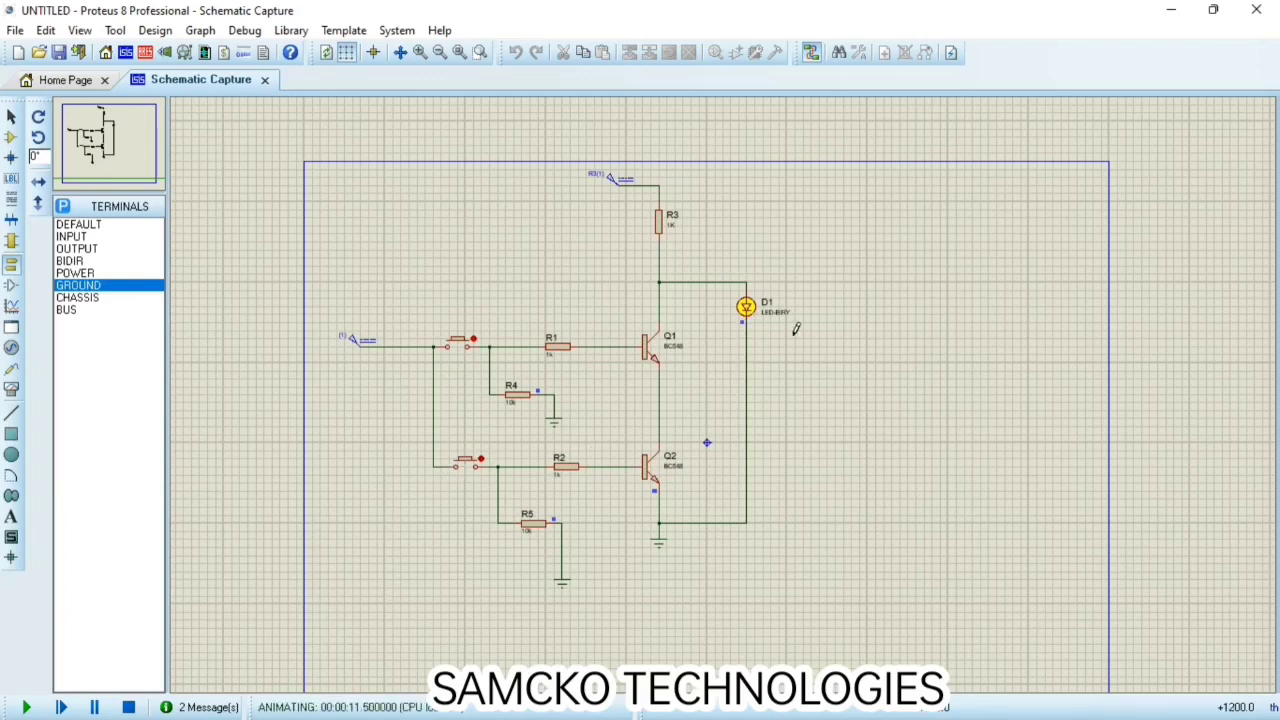
left_click(477, 331)
left_click(476, 335)
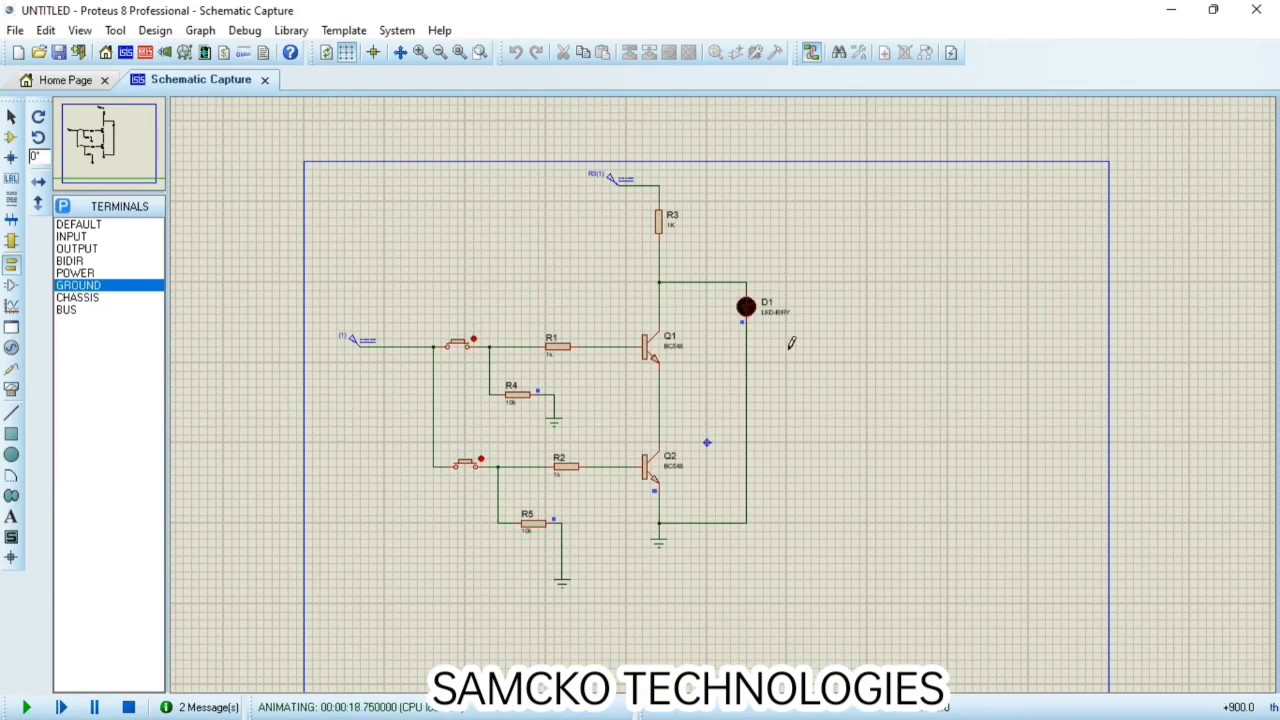